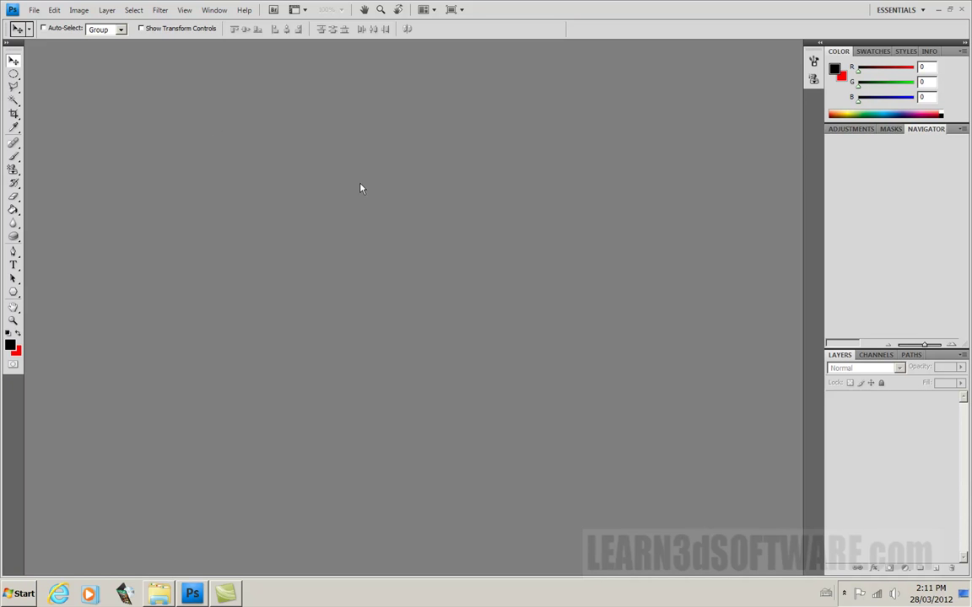
Show the Animation (Frames) panel from the Window menu
{"action": "left_click", "coordinate": [215, 12]}
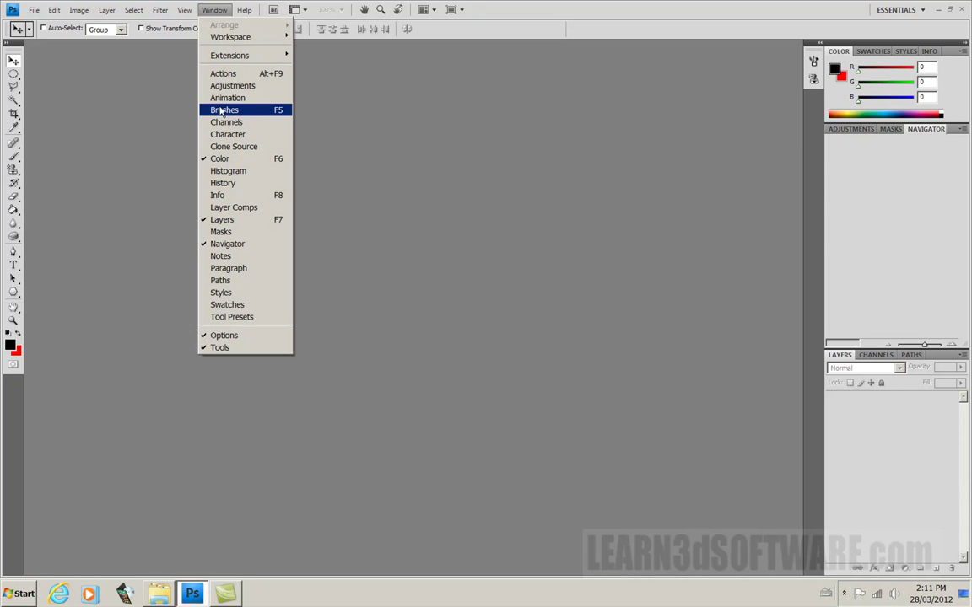
{"action": "left_click", "coordinate": [575, 23]}
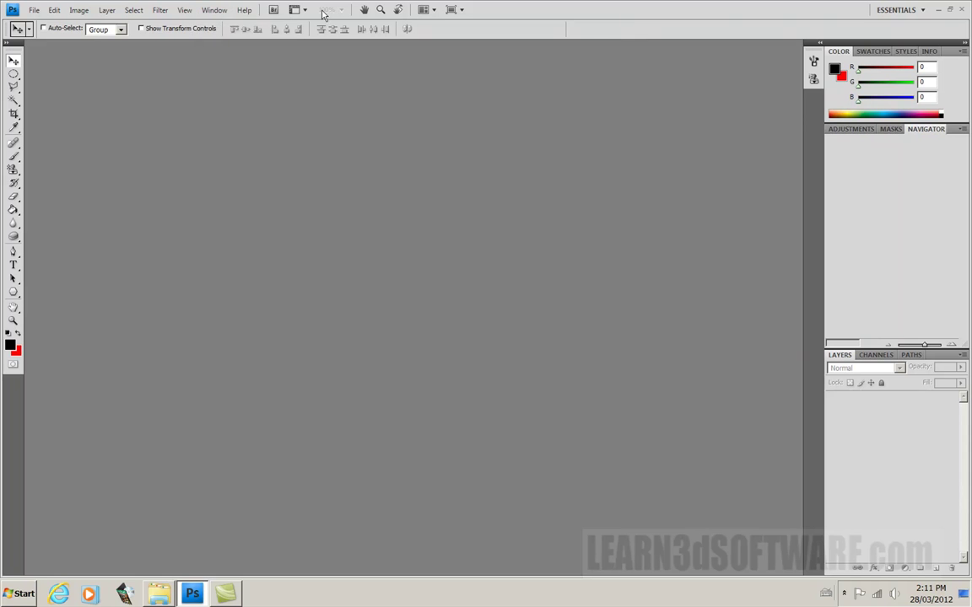
{"action": "left_click", "coordinate": [204, 10]}
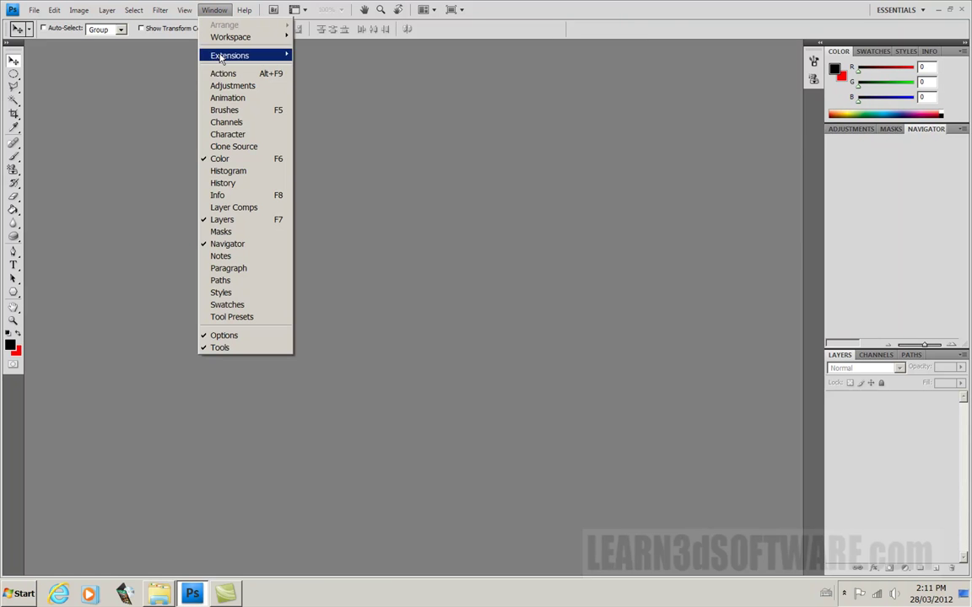
{"action": "left_click", "coordinate": [228, 99]}
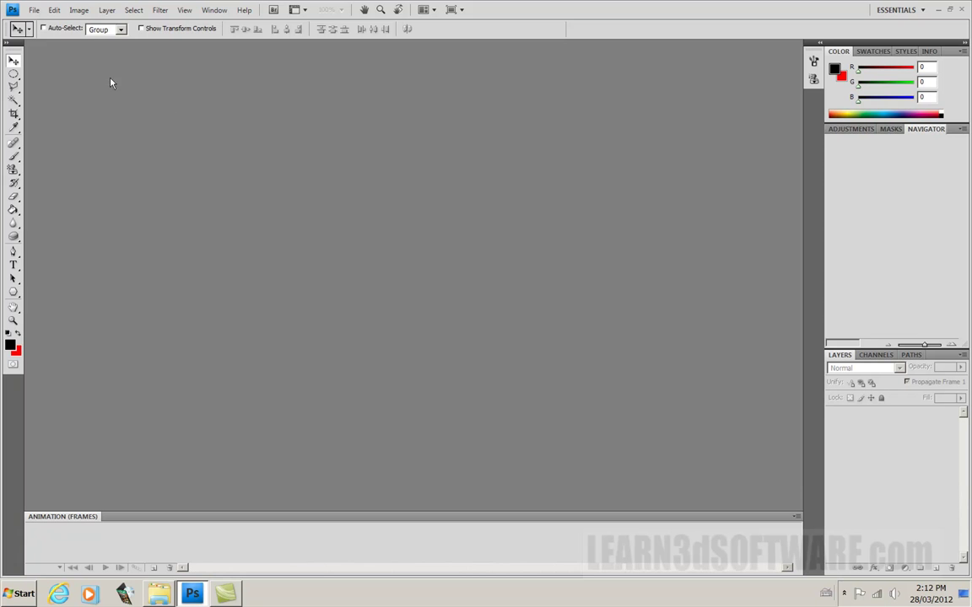
Create a new 400 × 400 pixel document with White background contents
{"action": "left_click", "coordinate": [33, 9]}
{"action": "left_click", "coordinate": [44, 23]}
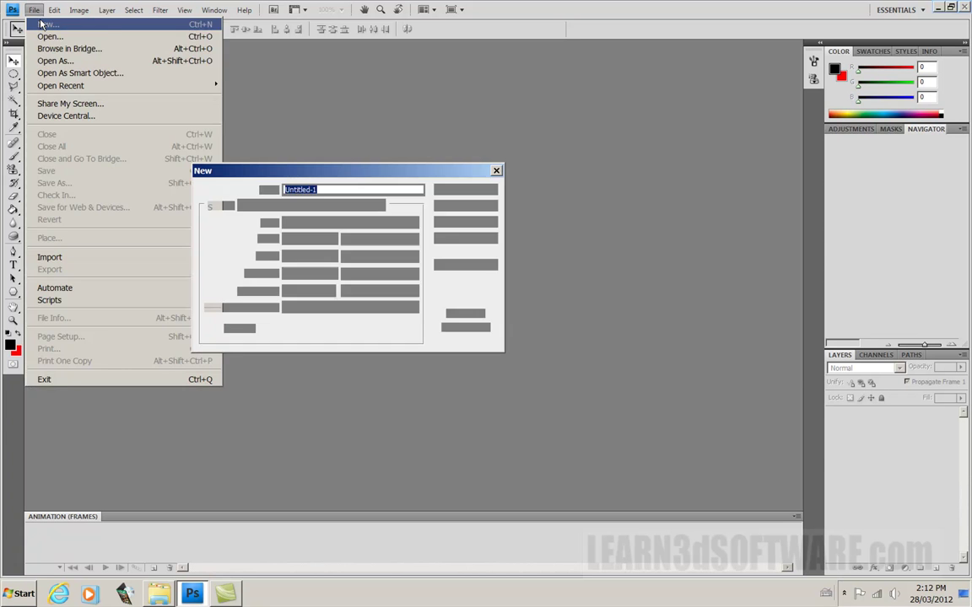
{"action": "double_click", "coordinate": [297, 239]}
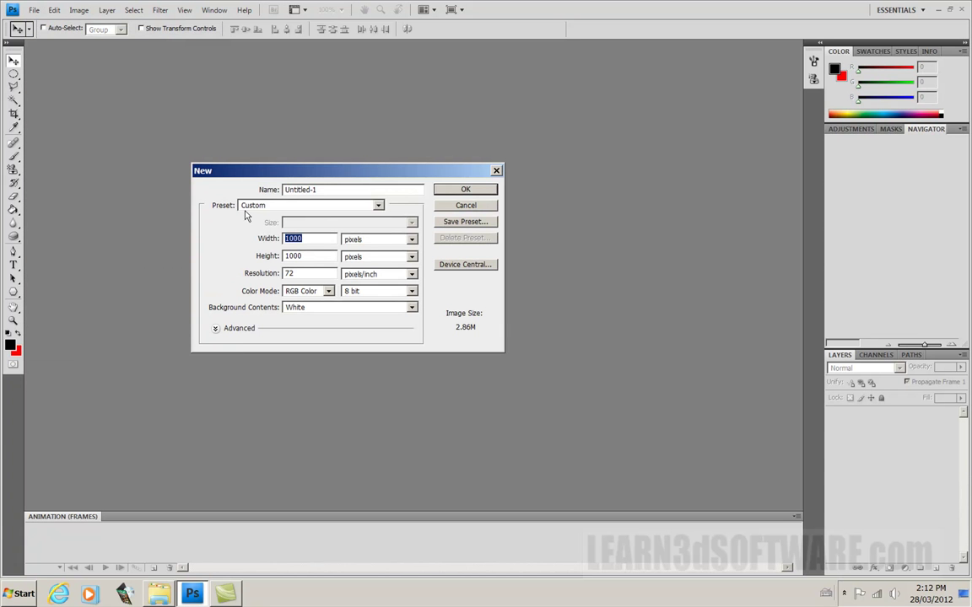
{"action": "type", "text": "400"}
{"action": "key", "text": "Tab"}
{"action": "key", "text": "Tab"}
{"action": "type", "text": "400"}
{"action": "left_click", "coordinate": [376, 309]}
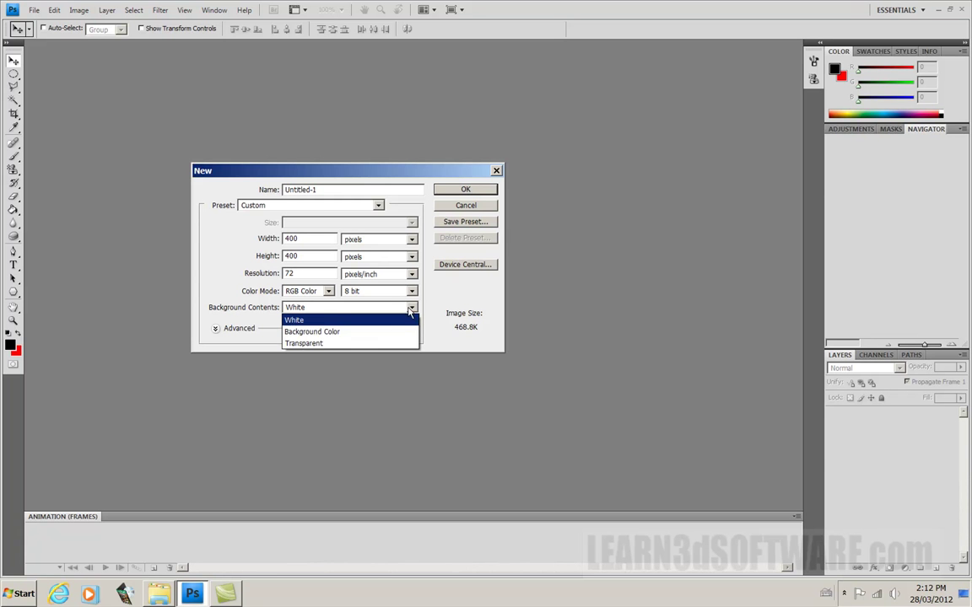
{"action": "left_click", "coordinate": [327, 333]}
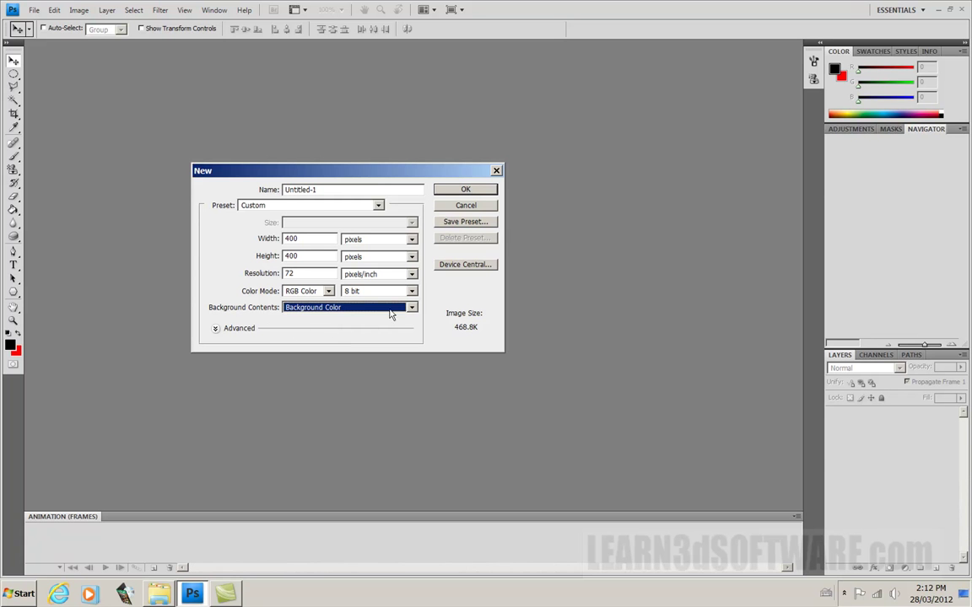
{"action": "left_click", "coordinate": [392, 307]}
{"action": "left_click", "coordinate": [332, 320]}
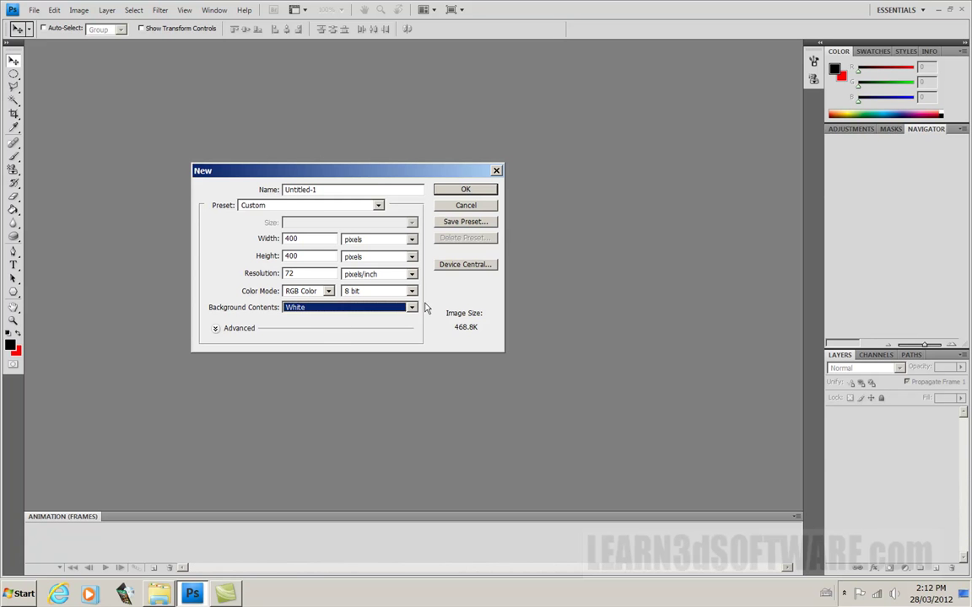
{"action": "left_click", "coordinate": [460, 190]}
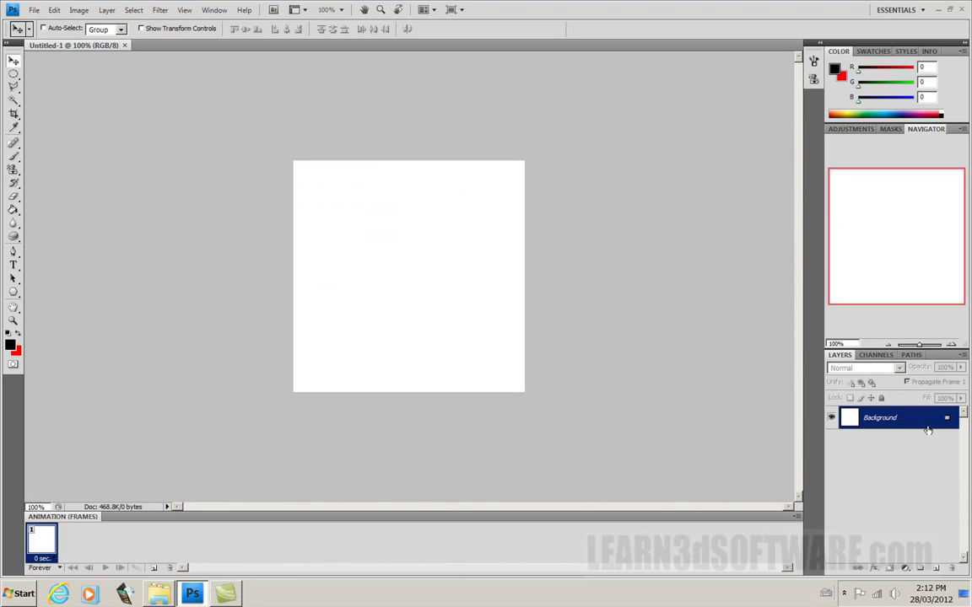
Fill the Background black with the Paint Bucket and add an empty Layer 1 above it
{"action": "left_click", "coordinate": [13, 210]}
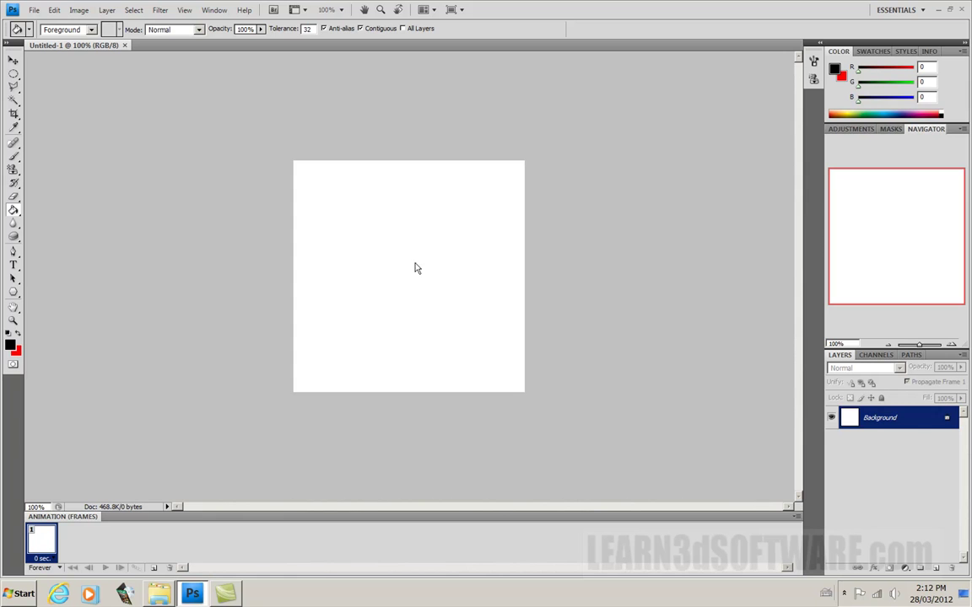
{"action": "left_click", "coordinate": [338, 225]}
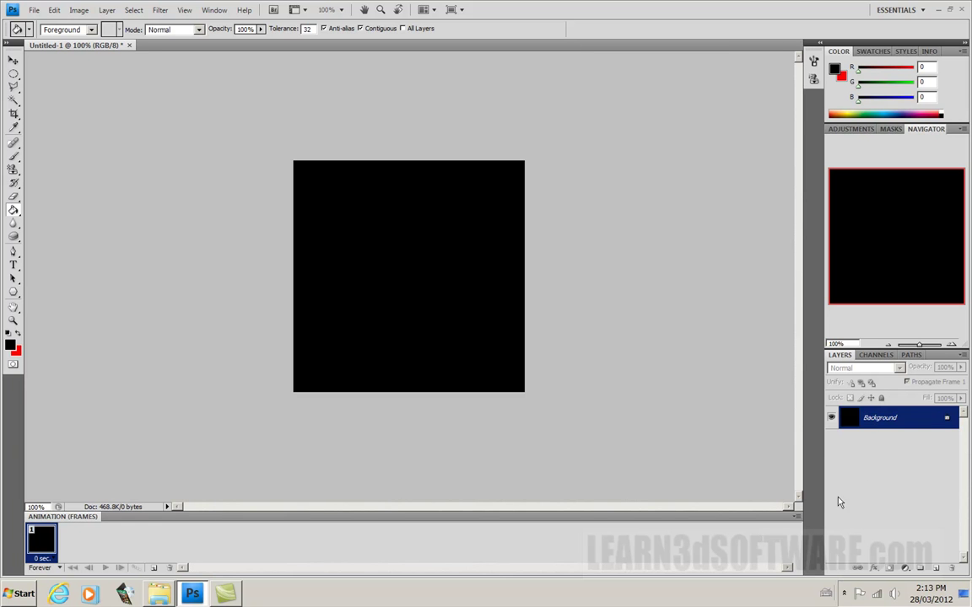
{"action": "left_click", "coordinate": [935, 569]}
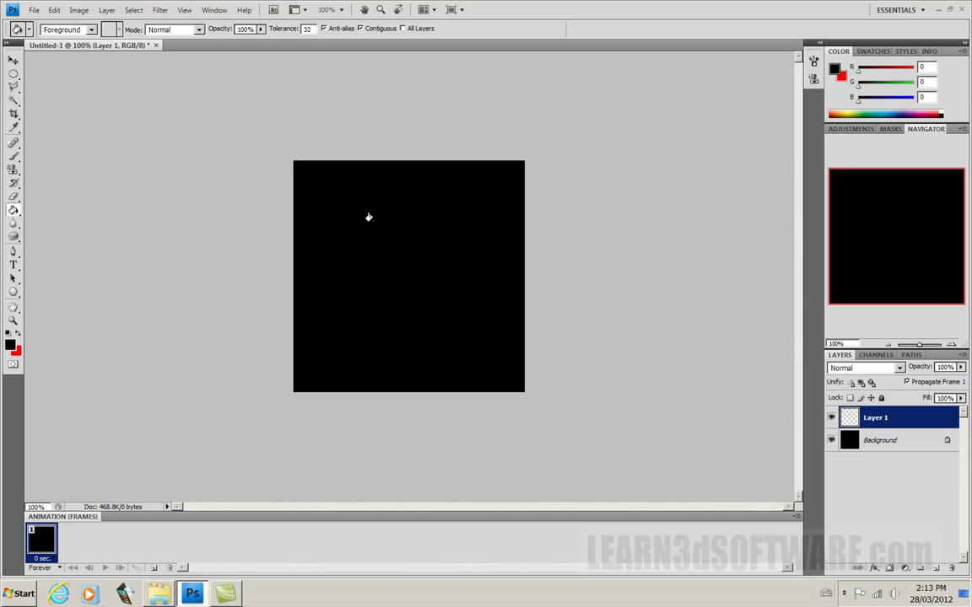
Draw a small circular selection near the canvas's top-left with the Elliptical Marquee
{"action": "left_click", "coordinate": [13, 76]}
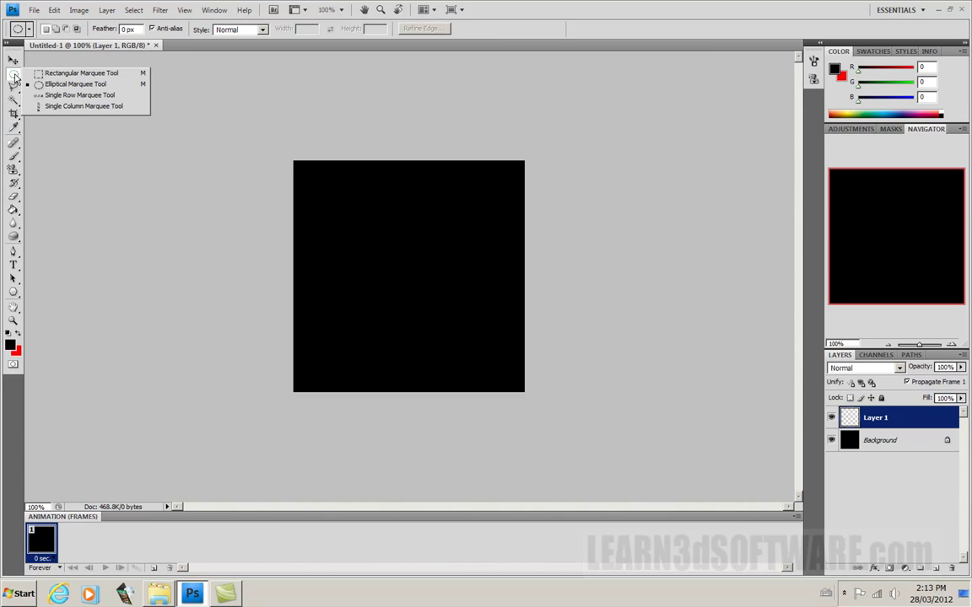
{"action": "left_click", "coordinate": [318, 184]}
{"action": "left_click_drag", "start_coordinate": [317, 184], "coordinate": [341, 207]}
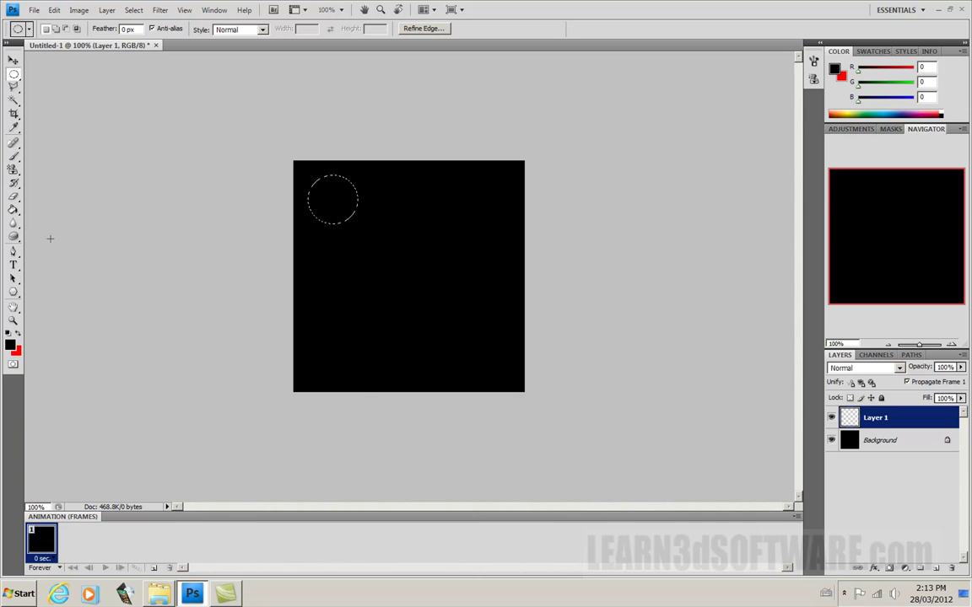
Set the foreground to white, fill the circle on Layer 1, and deselect it
{"action": "left_click", "coordinate": [9, 344]}
{"action": "left_click", "coordinate": [141, 268]}
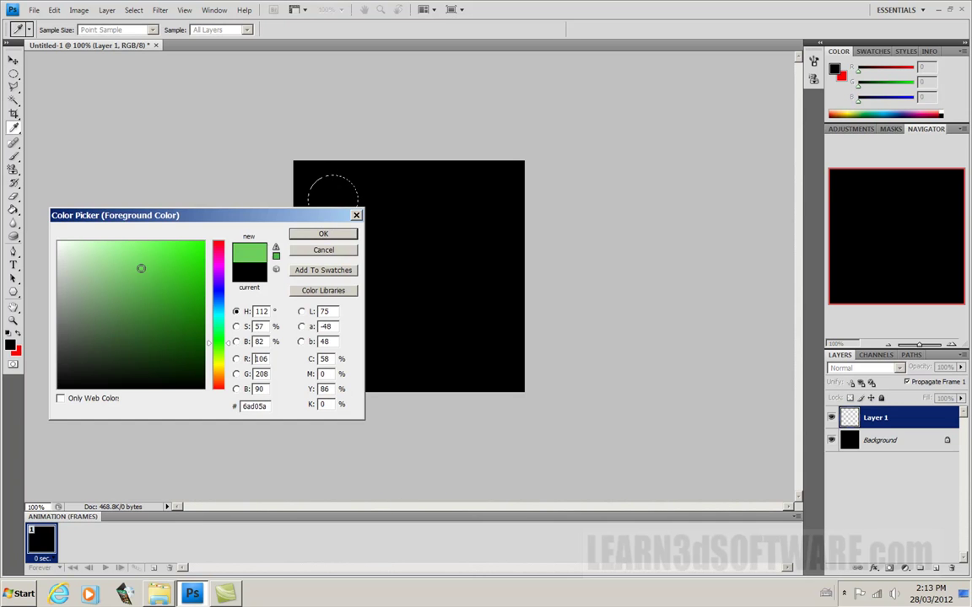
{"action": "left_click_drag", "start_coordinate": [141, 269], "coordinate": [59, 211]}
{"action": "left_click", "coordinate": [322, 234]}
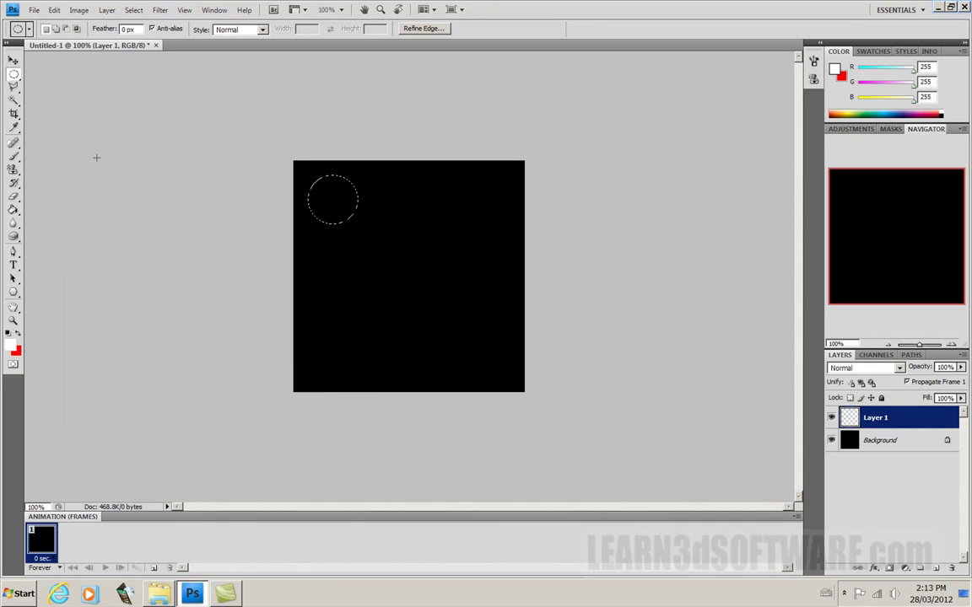
{"action": "left_click", "coordinate": [13, 211]}
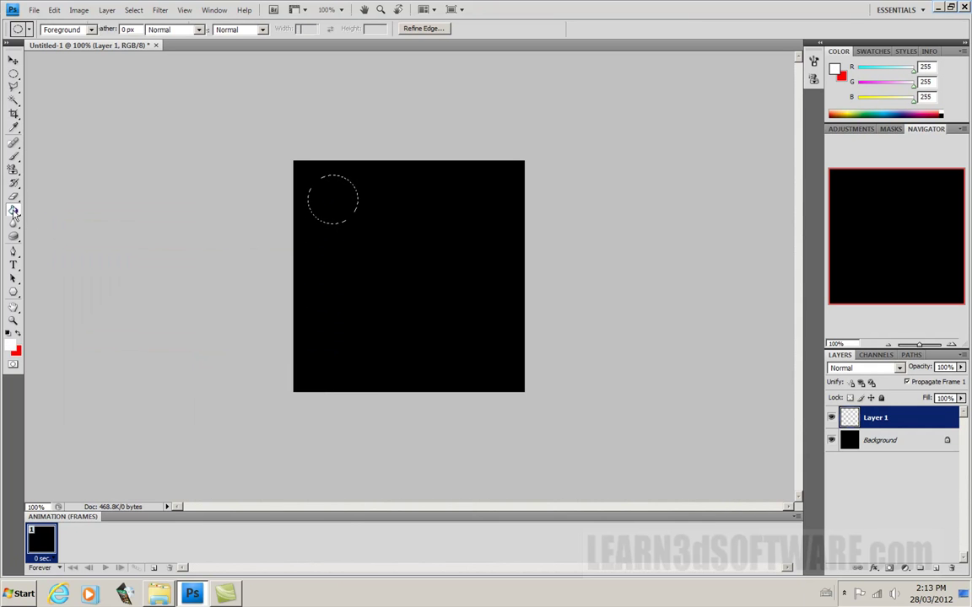
{"action": "left_click", "coordinate": [332, 197]}
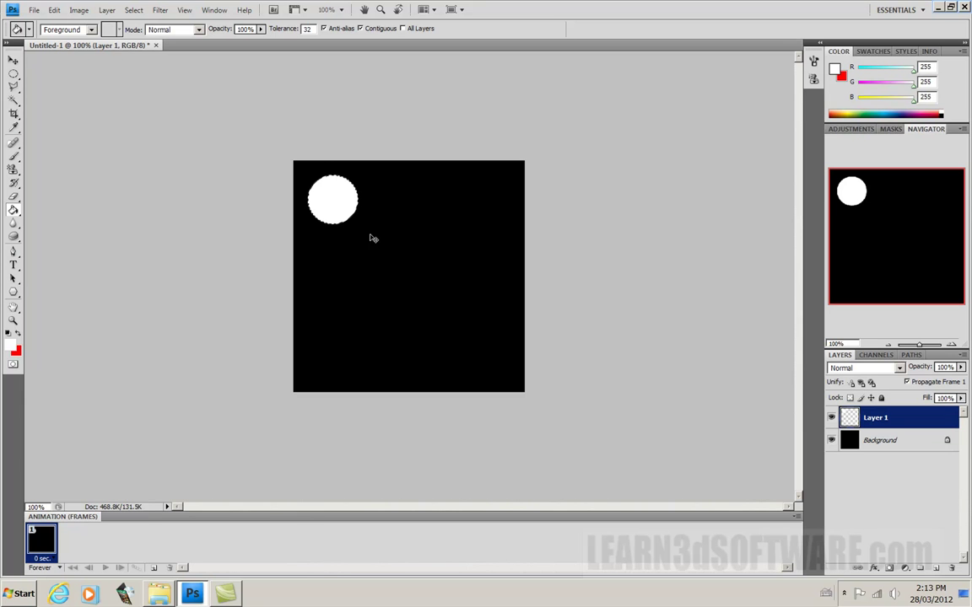
{"action": "key", "text": "ctrl+d"}
{"action": "left_click", "coordinate": [13, 64]}
{"action": "mouse_move", "coordinate": [342, 209]}
{"action": "left_mouse_down"}
{"action": "mouse_move", "coordinate": [356, 215]}
{"action": "mouse_move", "coordinate": [349, 232]}
{"action": "mouse_move", "coordinate": [359, 224]}
{"action": "mouse_move", "coordinate": [337, 208]}
{"action": "left_mouse_up"}
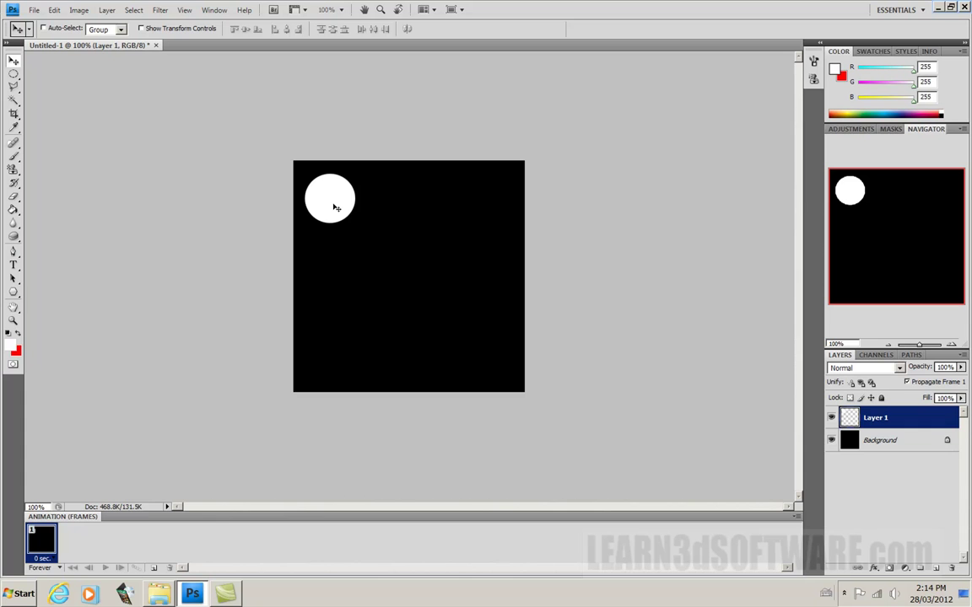
{"action": "mouse_move", "coordinate": [336, 207]}
{"action": "left_mouse_down"}
{"action": "mouse_move", "coordinate": [491, 359]}
{"action": "mouse_move", "coordinate": [440, 288]}
{"action": "mouse_move", "coordinate": [334, 198]}
{"action": "left_mouse_up"}
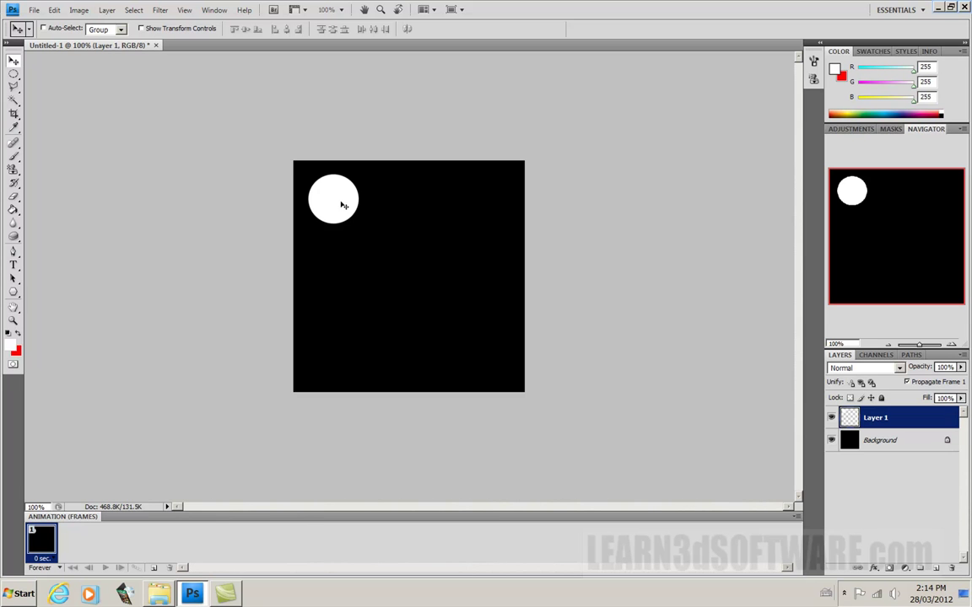
{"action": "mouse_move", "coordinate": [335, 198]}
{"action": "left_mouse_down"}
{"action": "mouse_move", "coordinate": [487, 352]}
{"action": "mouse_move", "coordinate": [329, 193]}
{"action": "mouse_move", "coordinate": [482, 358]}
{"action": "mouse_move", "coordinate": [438, 282]}
{"action": "mouse_move", "coordinate": [327, 198]}
{"action": "mouse_move", "coordinate": [334, 206]}
{"action": "left_mouse_up"}
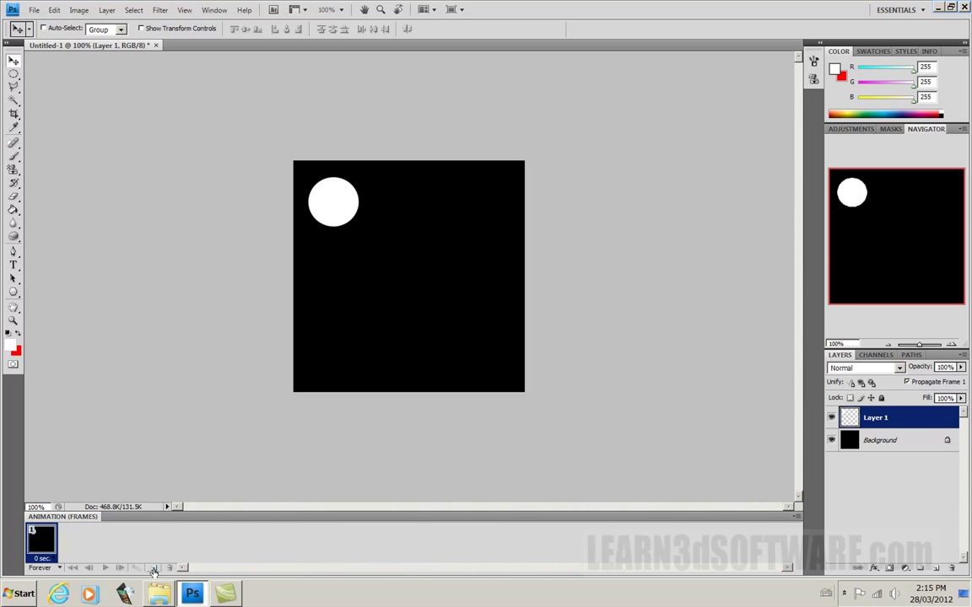
Duplicate the frame and move the circle to the bottom-right corner in frame 2
{"action": "left_click", "coordinate": [153, 569]}
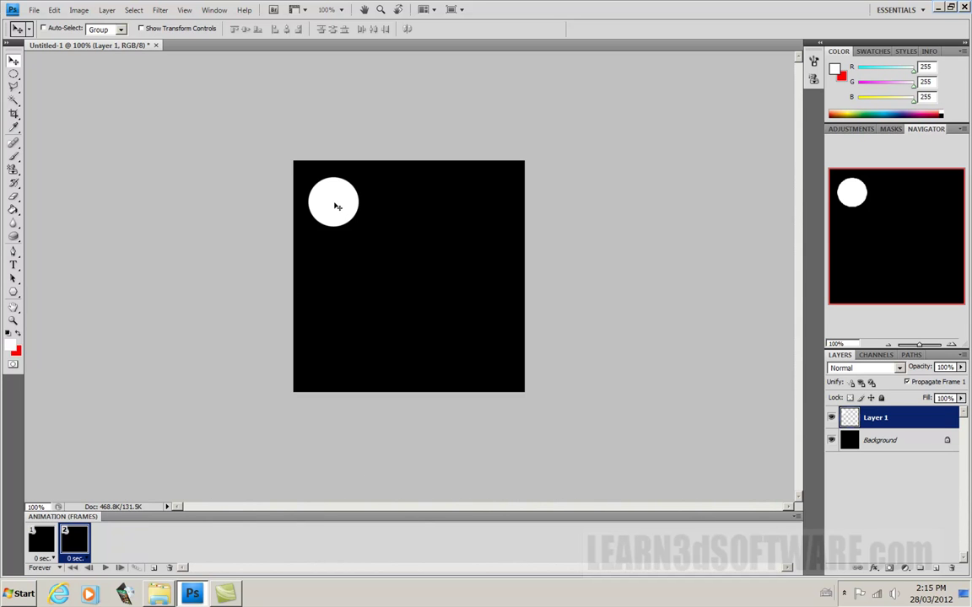
{"action": "left_click_drag", "start_coordinate": [336, 207], "coordinate": [490, 358]}
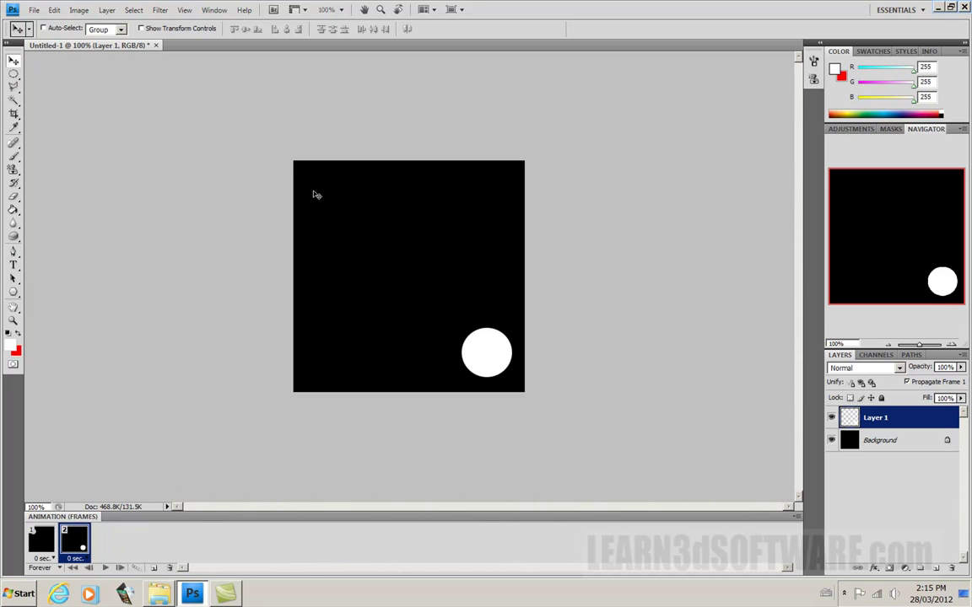
{"action": "left_click", "coordinate": [42, 540]}
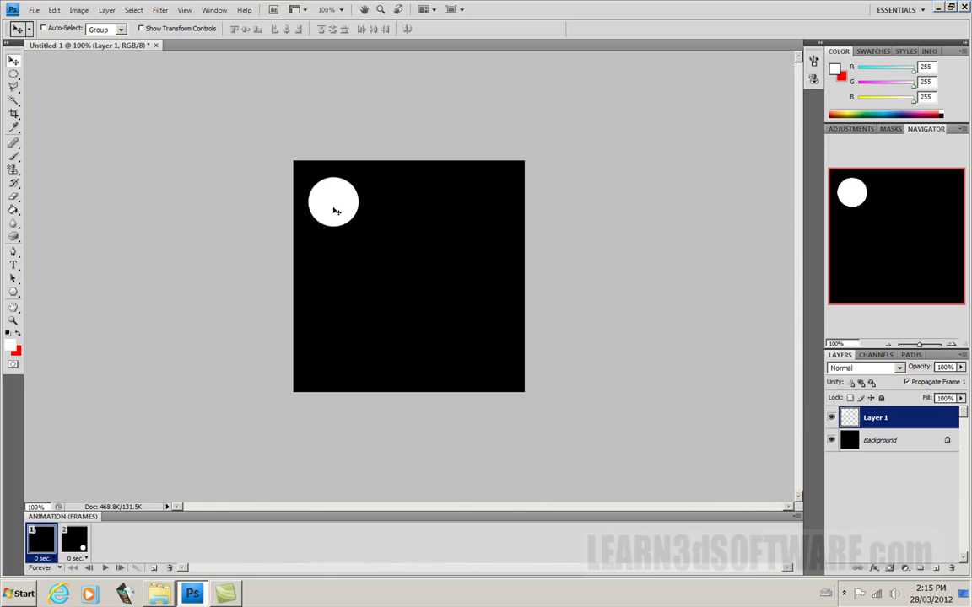
{"action": "left_click", "coordinate": [81, 540]}
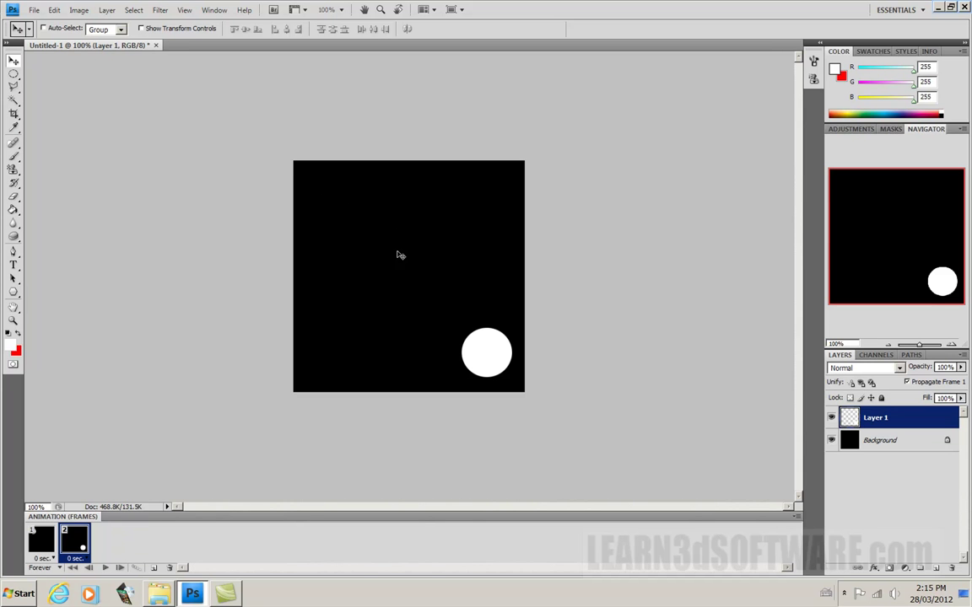
Compare frames 1 and 2, then play and stop the two-frame animation
{"action": "left_click", "coordinate": [41, 542]}
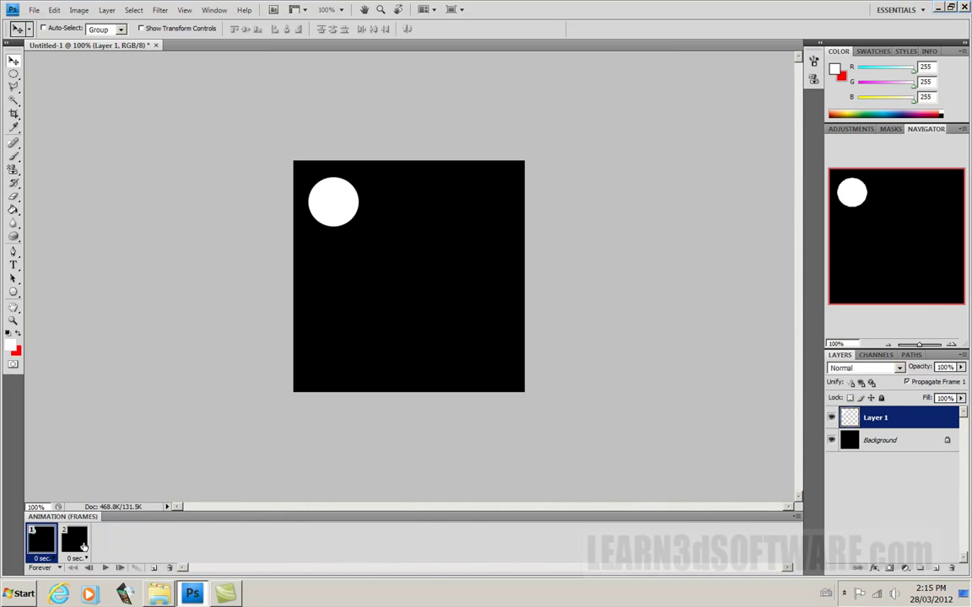
{"action": "left_click", "coordinate": [76, 540]}
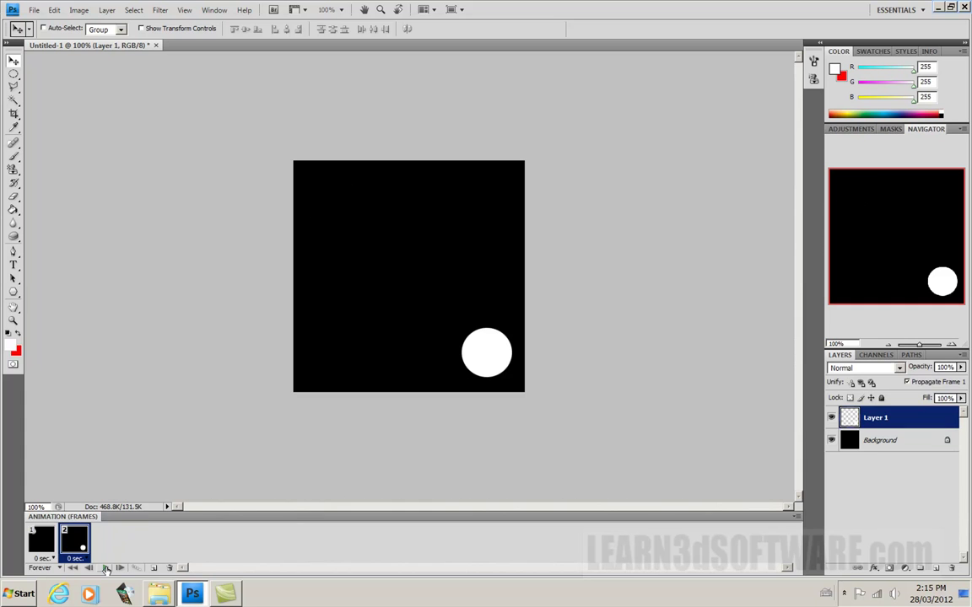
{"action": "left_click", "coordinate": [106, 568]}
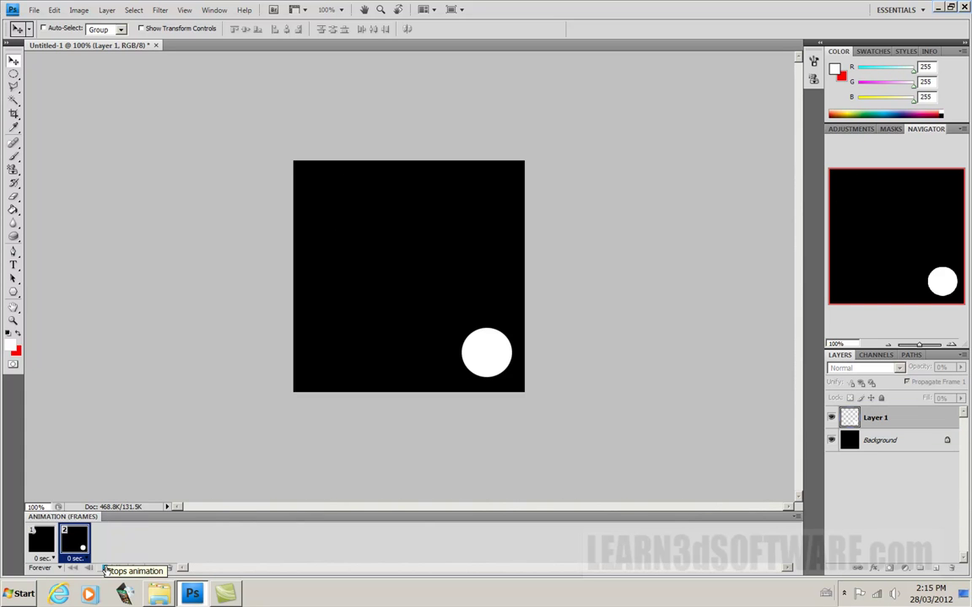
{"action": "left_click", "coordinate": [105, 568]}
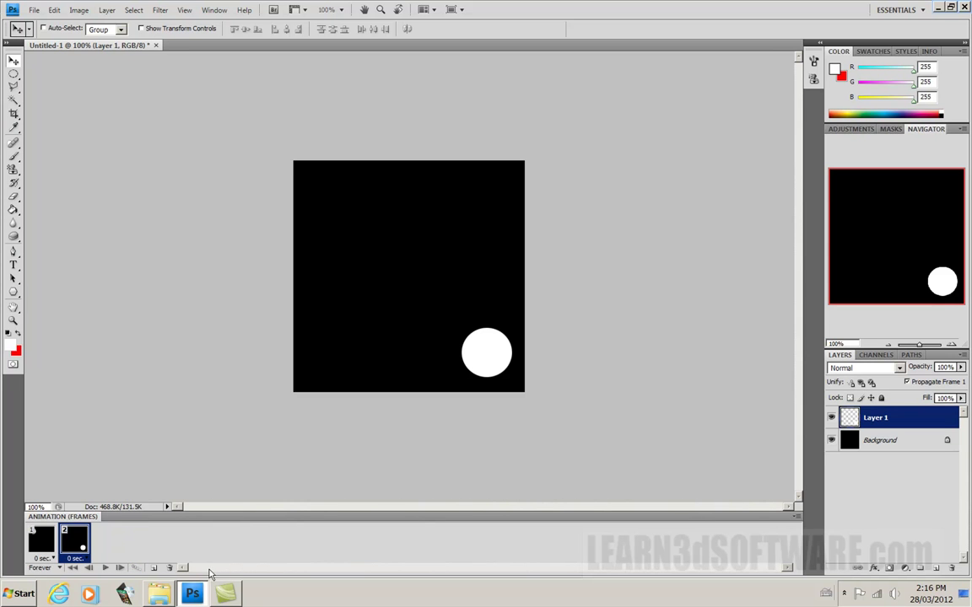
Tween with 5 frames to add and play the seven-frame diagonal movement
{"action": "left_click", "coordinate": [135, 570]}
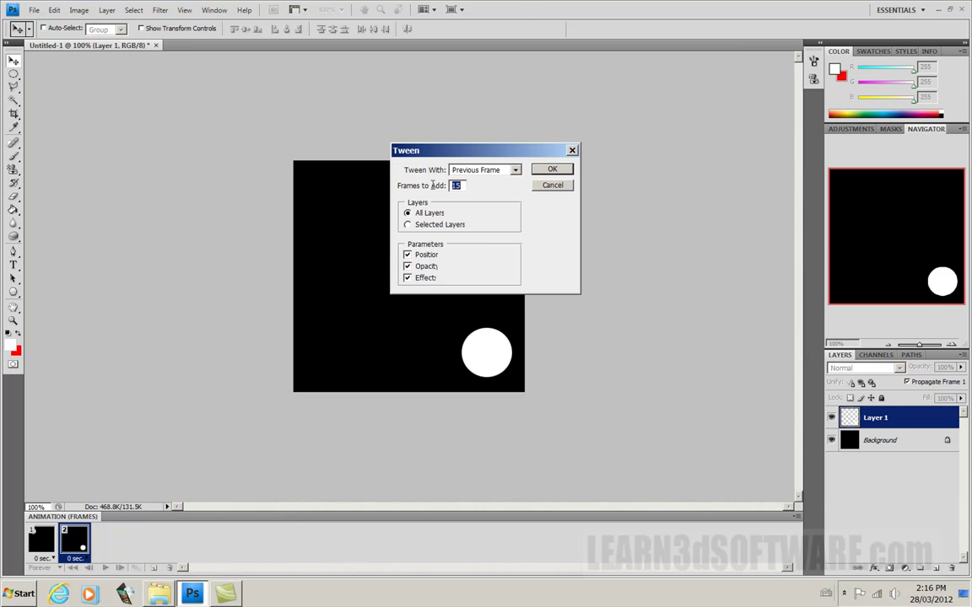
{"action": "type", "text": "5"}
{"action": "key", "text": "Return"}
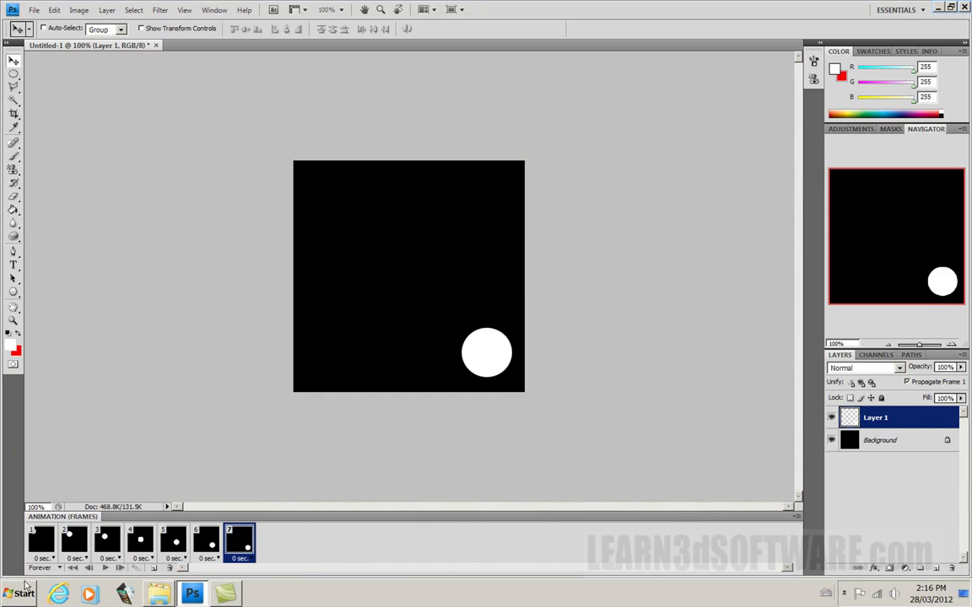
{"action": "left_click", "coordinate": [107, 569]}
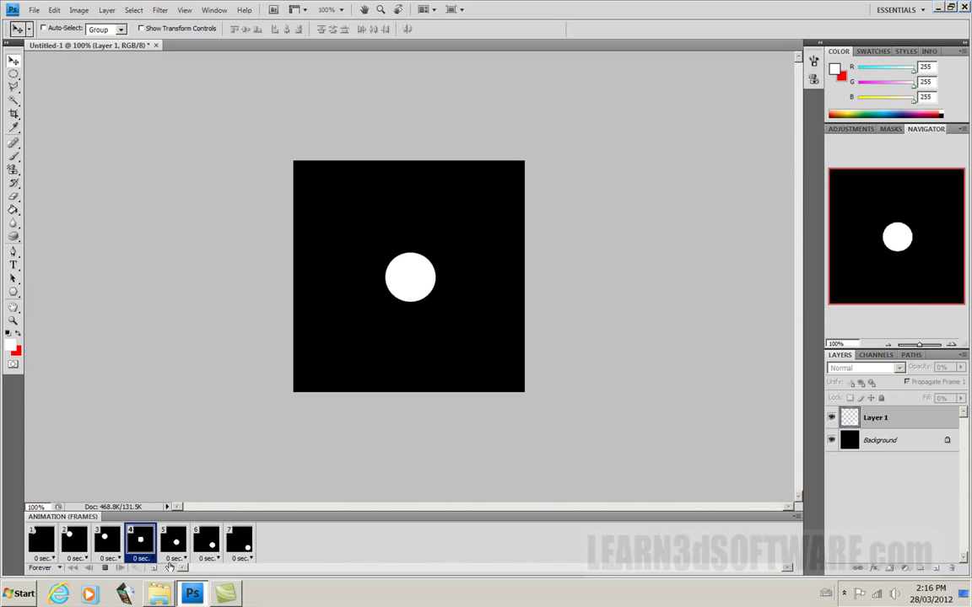
Stop playback and undo the five-frame tween with Edit > Step Backward
{"action": "left_click", "coordinate": [104, 568]}
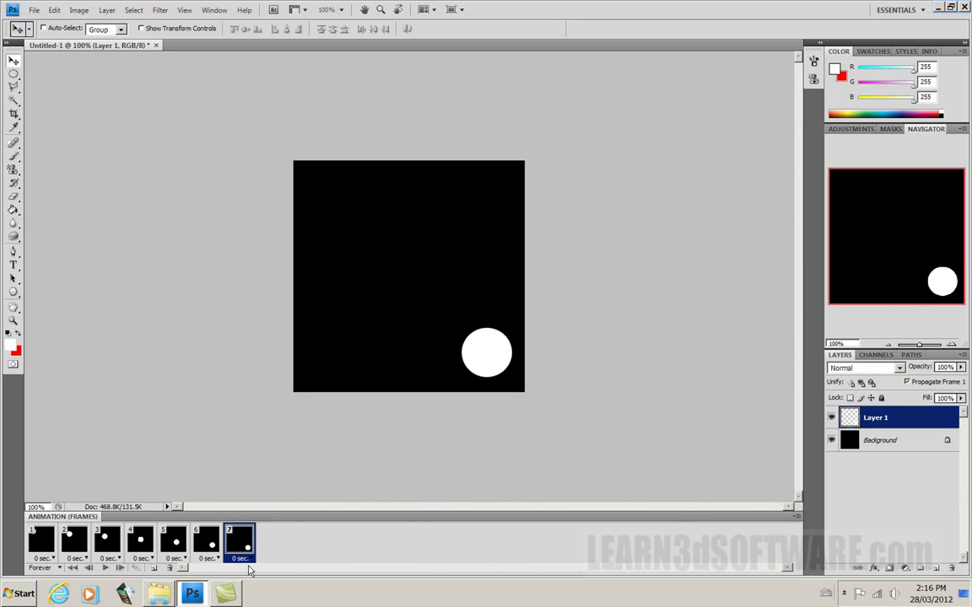
{"action": "left_click", "coordinate": [54, 10]}
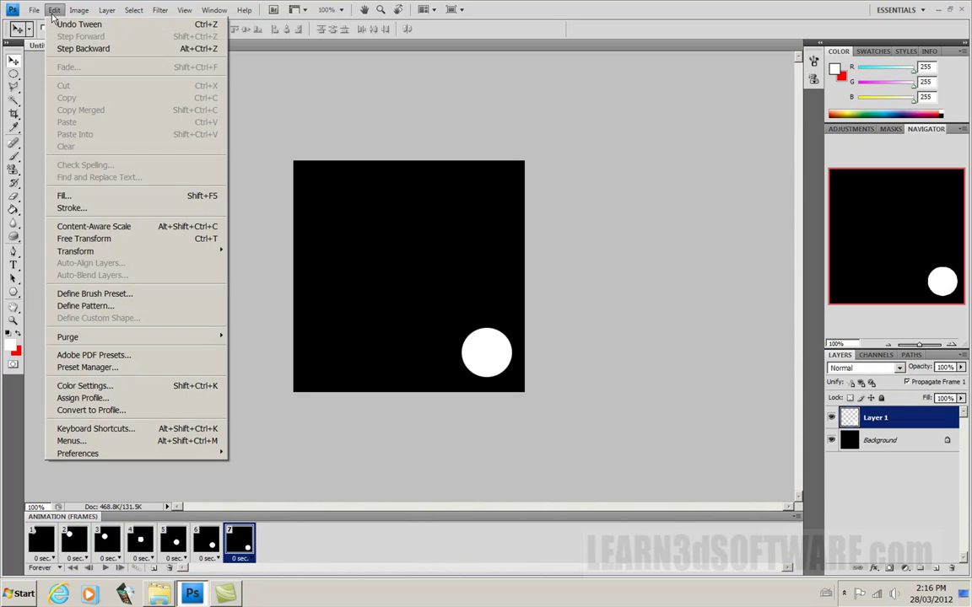
{"action": "left_click", "coordinate": [68, 48]}
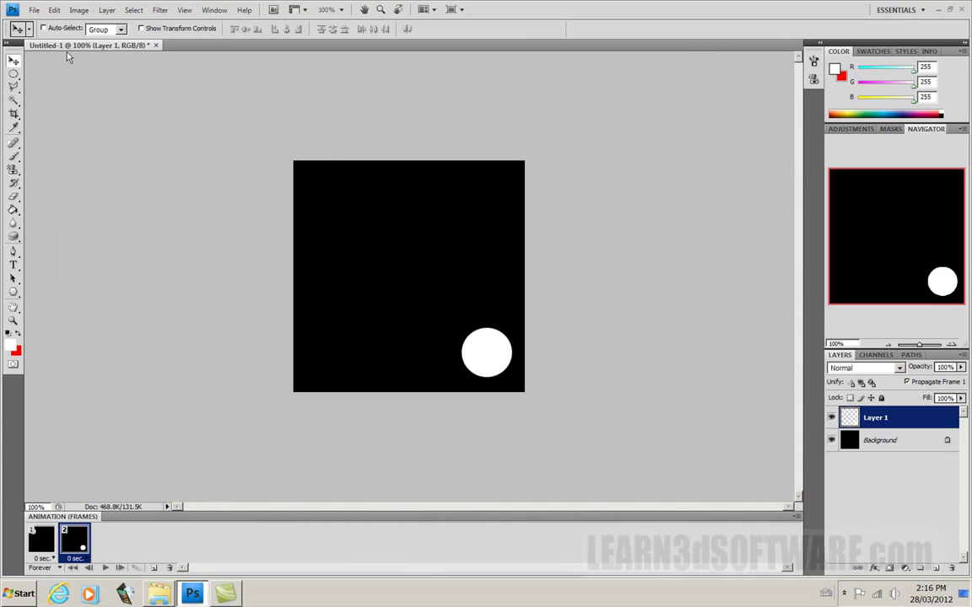
Re-tween from the previous frame adding 15 frames, then play and stop the 17-frame animation
{"action": "left_click", "coordinate": [137, 568]}
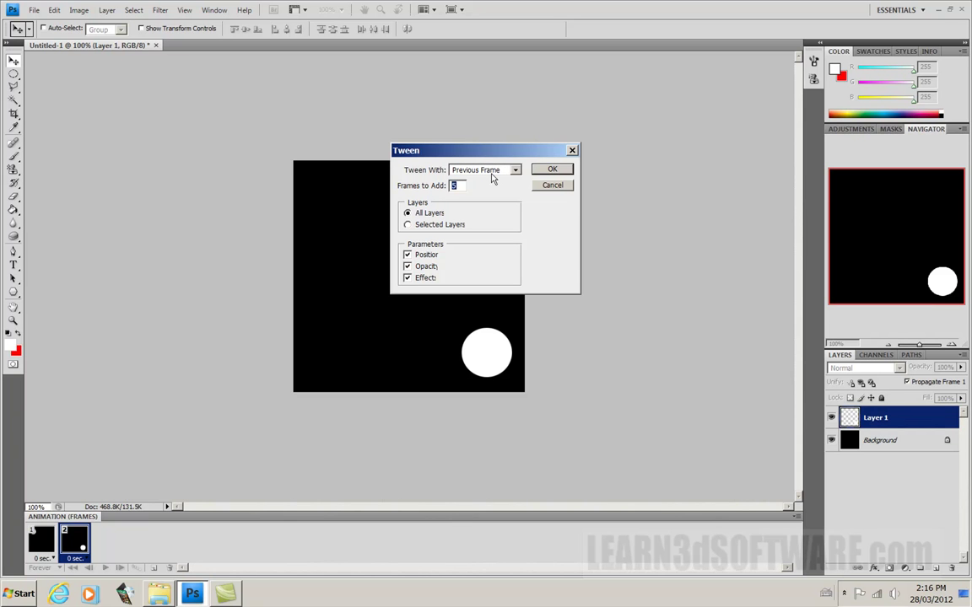
{"action": "left_click", "coordinate": [466, 168]}
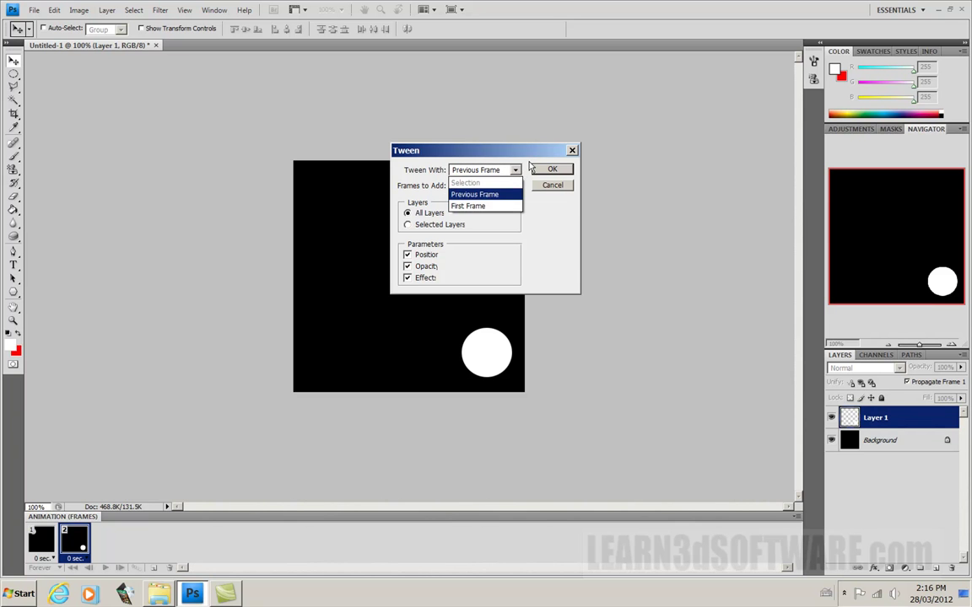
{"action": "left_click", "coordinate": [478, 169]}
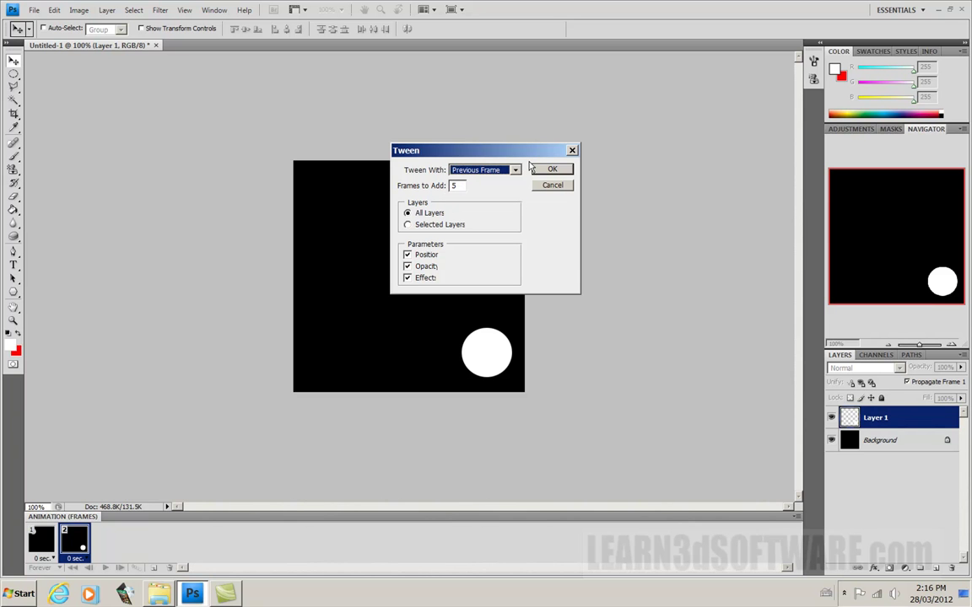
{"action": "double_click", "coordinate": [455, 187]}
{"action": "type", "text": "1"}
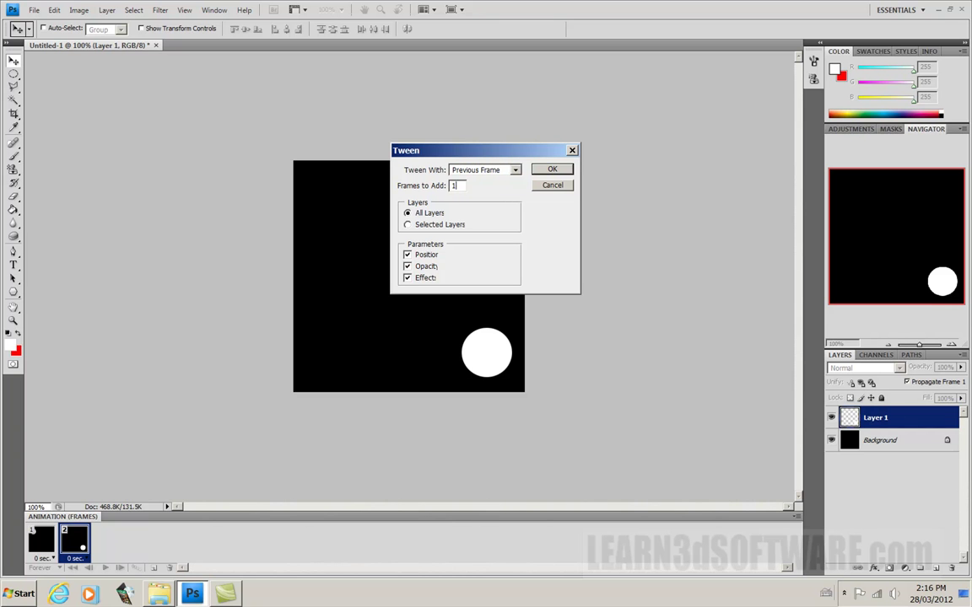
{"action": "left_click", "coordinate": [541, 171]}
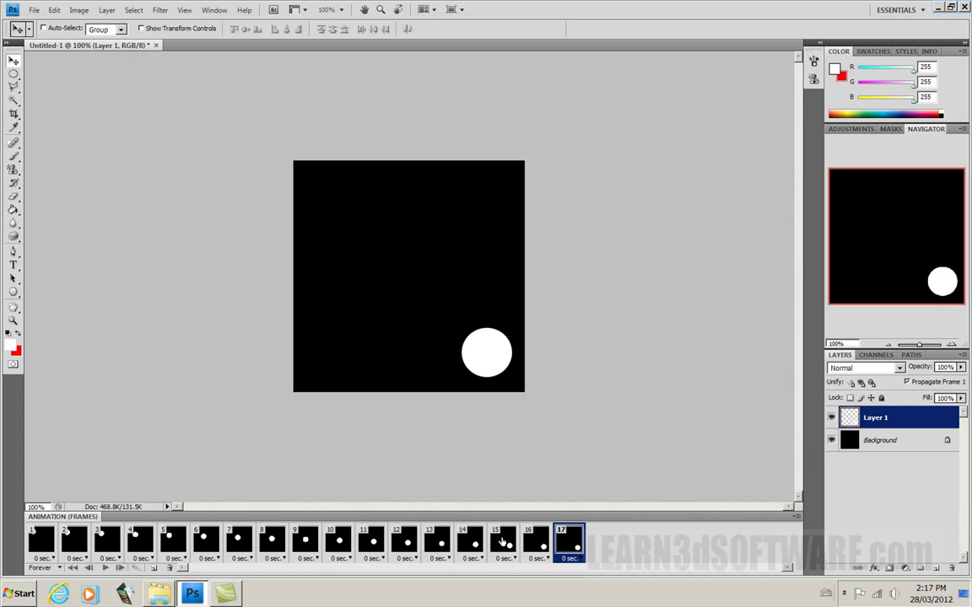
{"action": "left_click", "coordinate": [105, 568]}
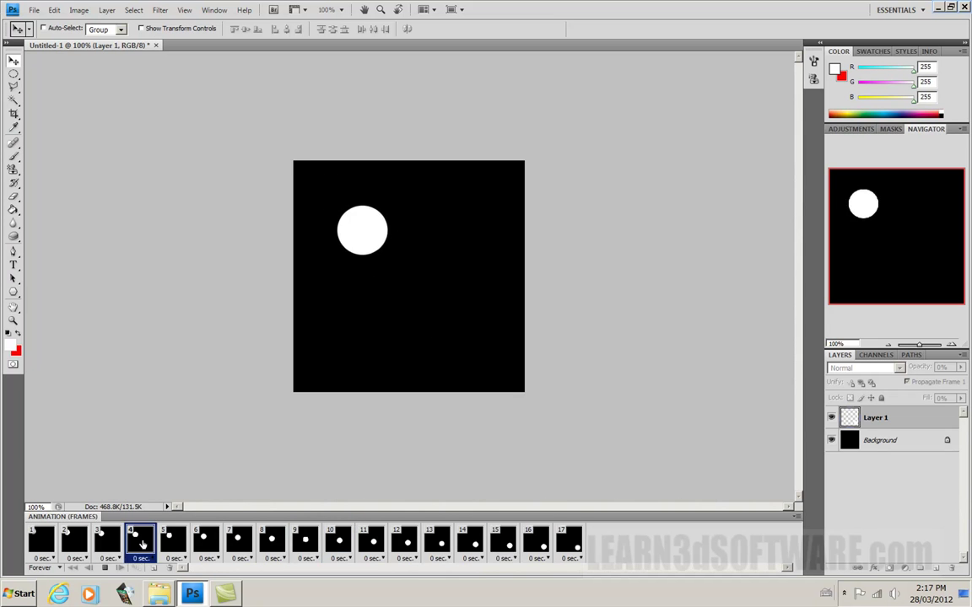
{"action": "left_click", "coordinate": [104, 567]}
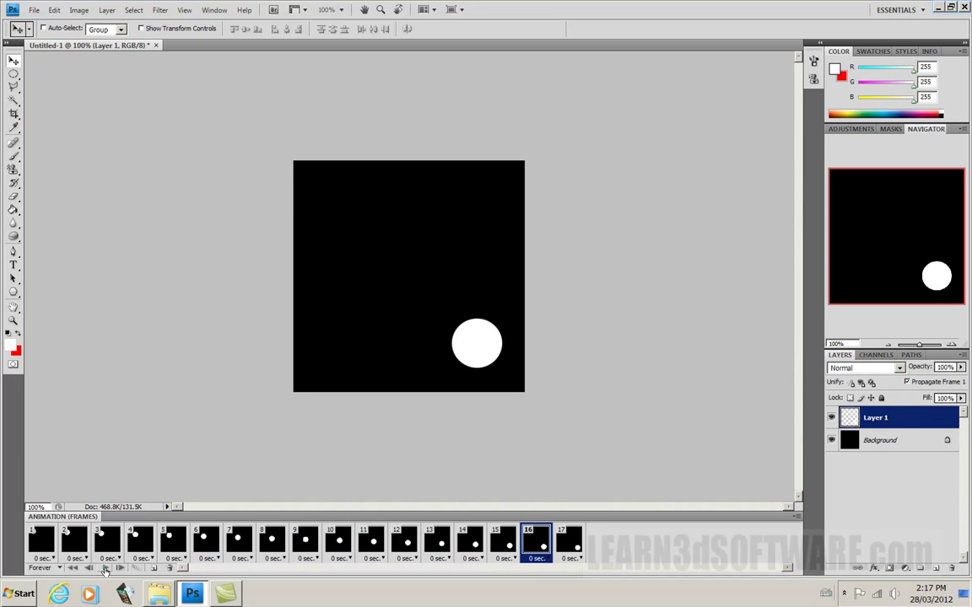
{"action": "left_click", "coordinate": [88, 568]}
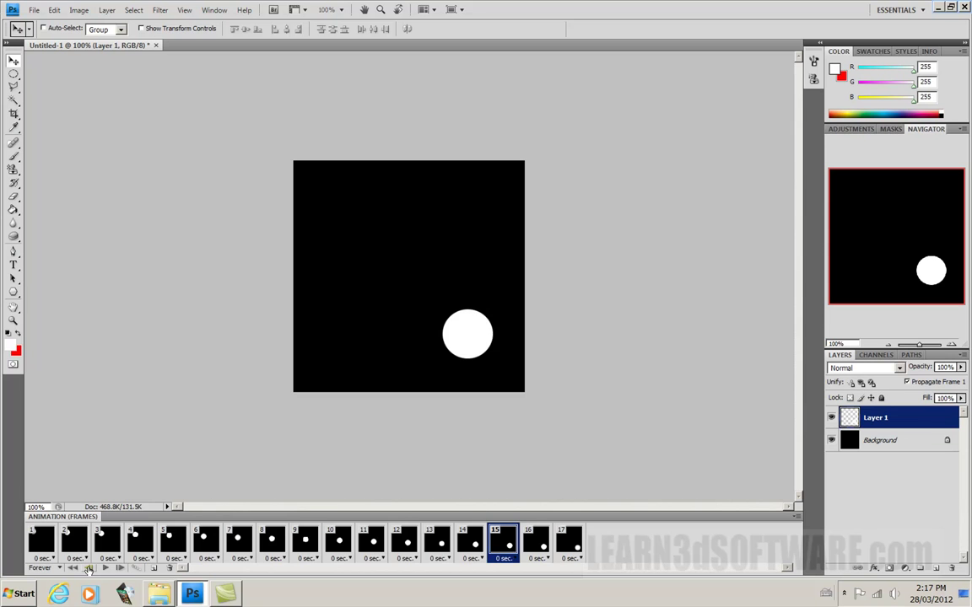
{"action": "left_click", "coordinate": [88, 568]}
{"action": "left_click", "coordinate": [87, 569]}
{"action": "left_click", "coordinate": [88, 569]}
{"action": "left_click", "coordinate": [88, 569]}
{"action": "left_click", "coordinate": [87, 569]}
{"action": "left_click", "coordinate": [87, 569]}
{"action": "left_click", "coordinate": [87, 569]}
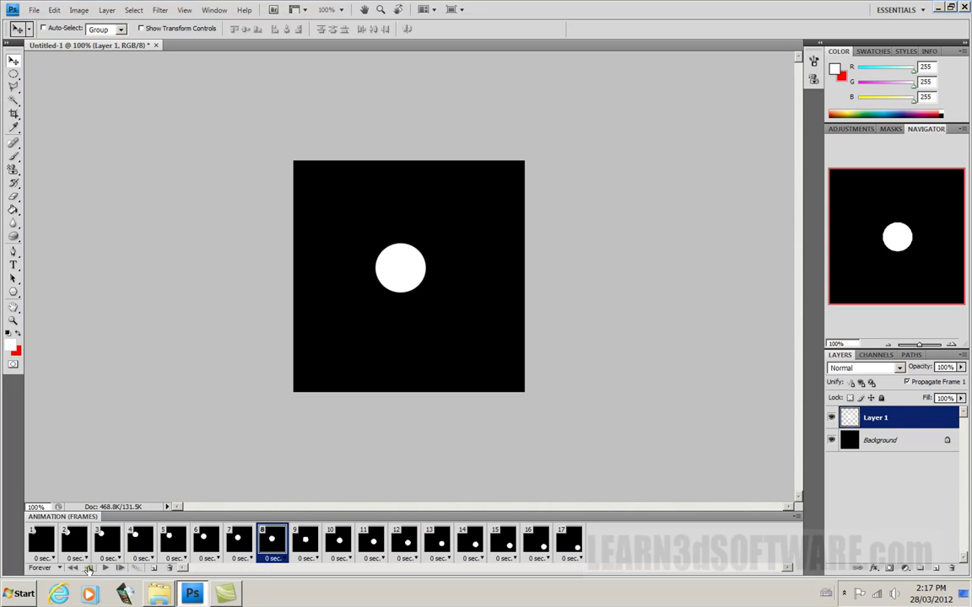
{"action": "left_click", "coordinate": [88, 568]}
{"action": "left_click", "coordinate": [87, 569]}
{"action": "left_click", "coordinate": [88, 569]}
{"action": "left_click", "coordinate": [88, 569]}
{"action": "left_click", "coordinate": [87, 568]}
{"action": "left_click", "coordinate": [88, 568]}
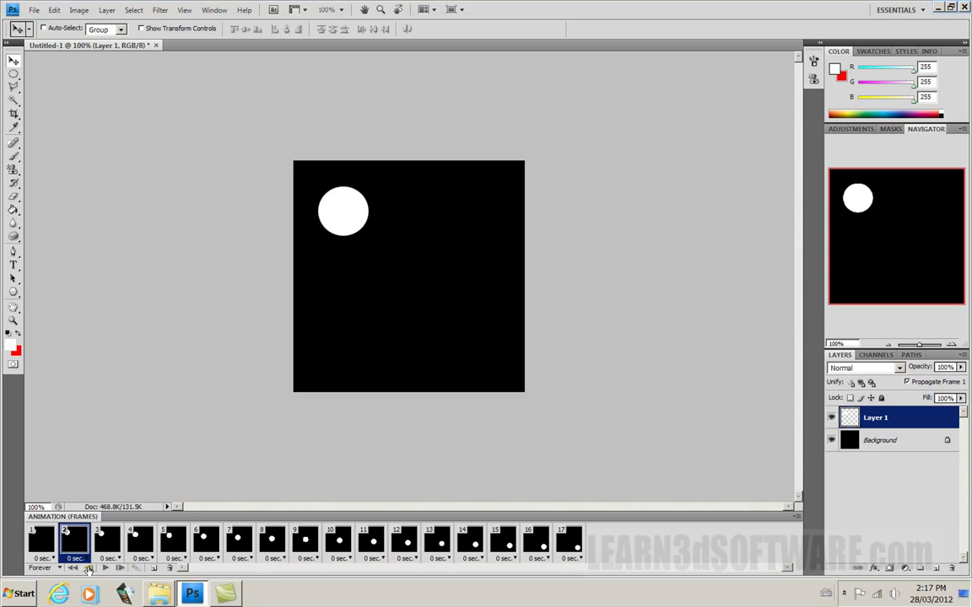
{"action": "left_click", "coordinate": [121, 569]}
{"action": "left_click", "coordinate": [120, 569]}
{"action": "left_click", "coordinate": [121, 570]}
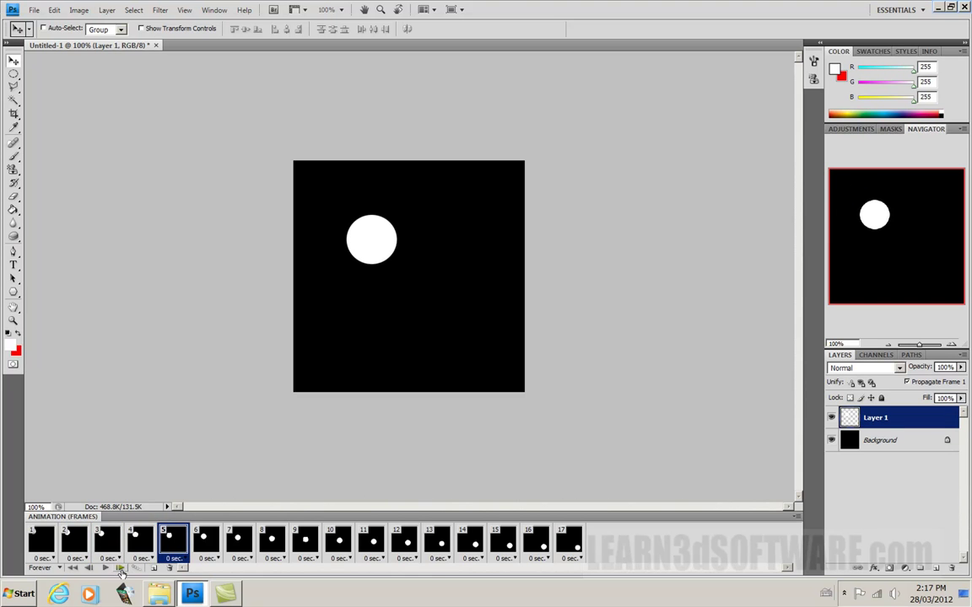
{"action": "left_click", "coordinate": [121, 570]}
{"action": "left_click", "coordinate": [121, 569]}
{"action": "left_click", "coordinate": [121, 570]}
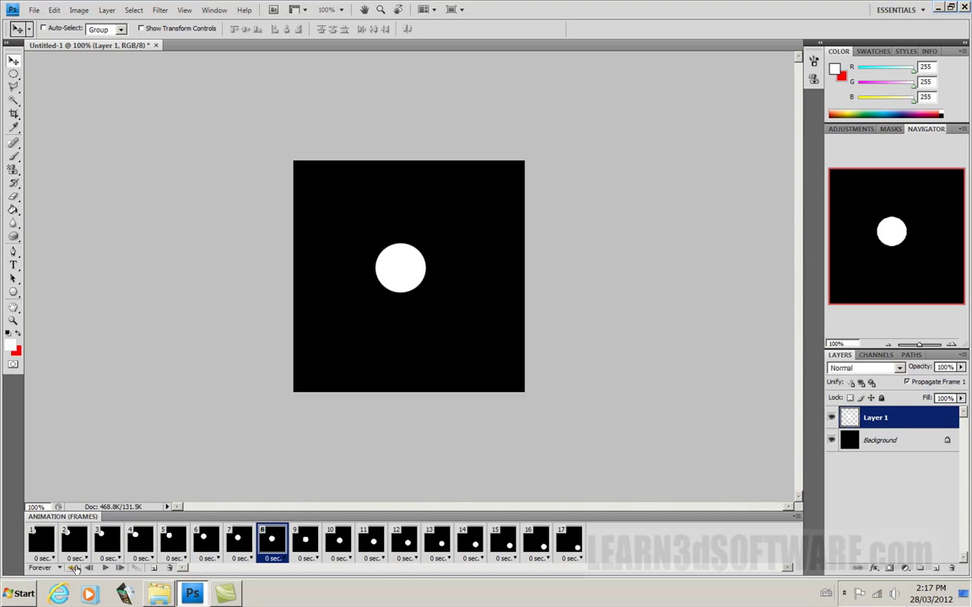
{"action": "left_click", "coordinate": [73, 570]}
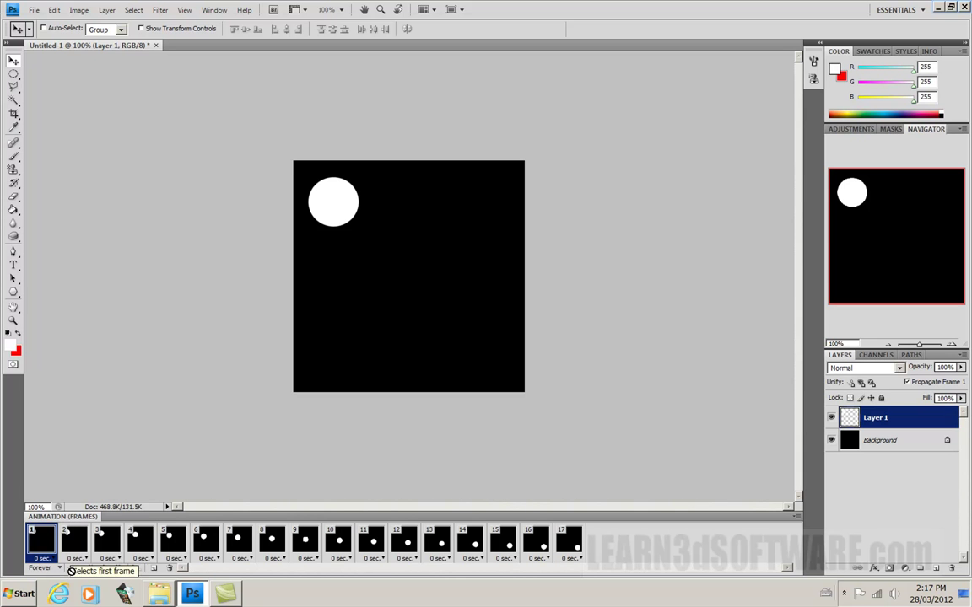
{"action": "left_click", "coordinate": [104, 569]}
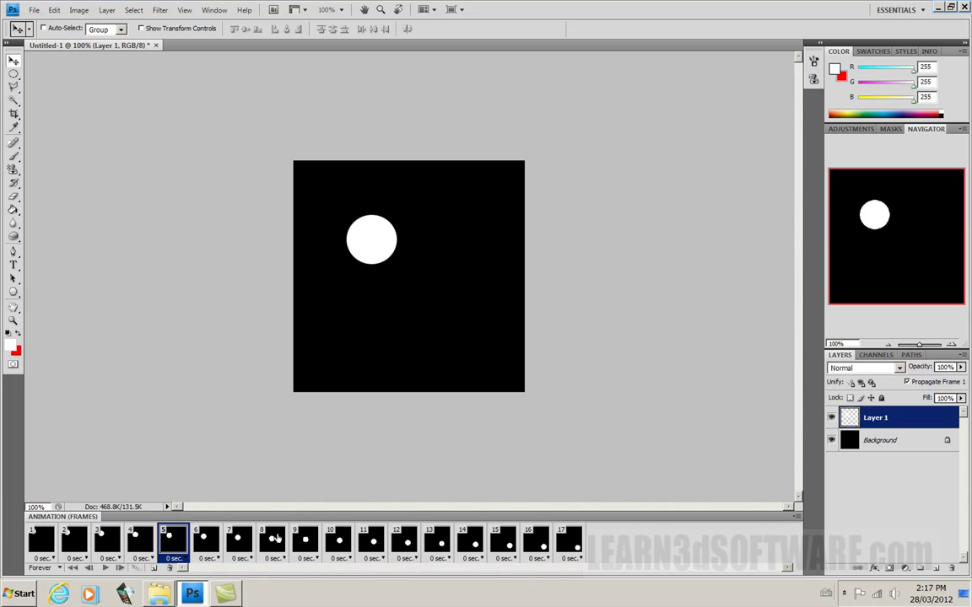
{"action": "left_click", "coordinate": [274, 540], "text": "shift"}
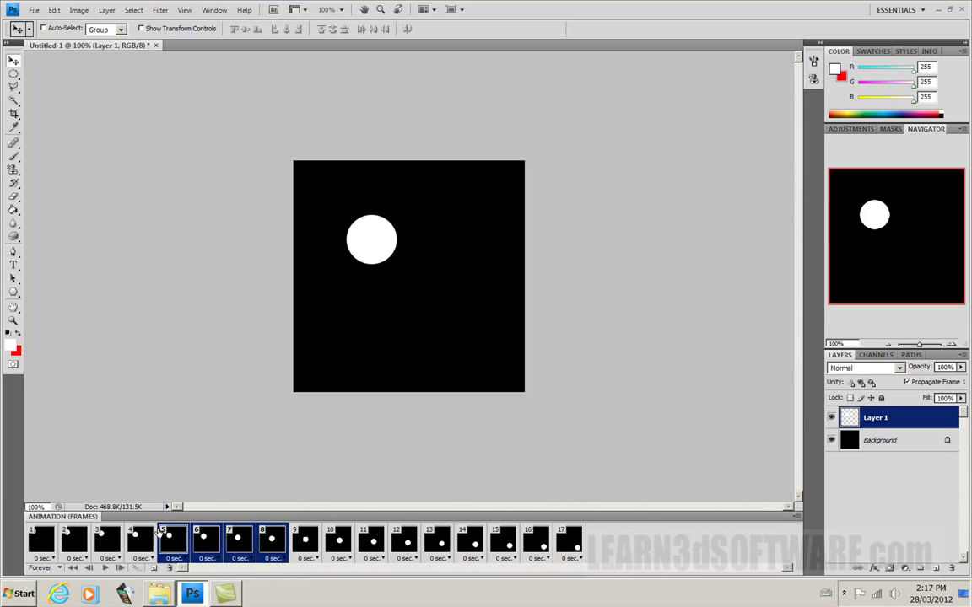
{"action": "left_click", "coordinate": [168, 532]}
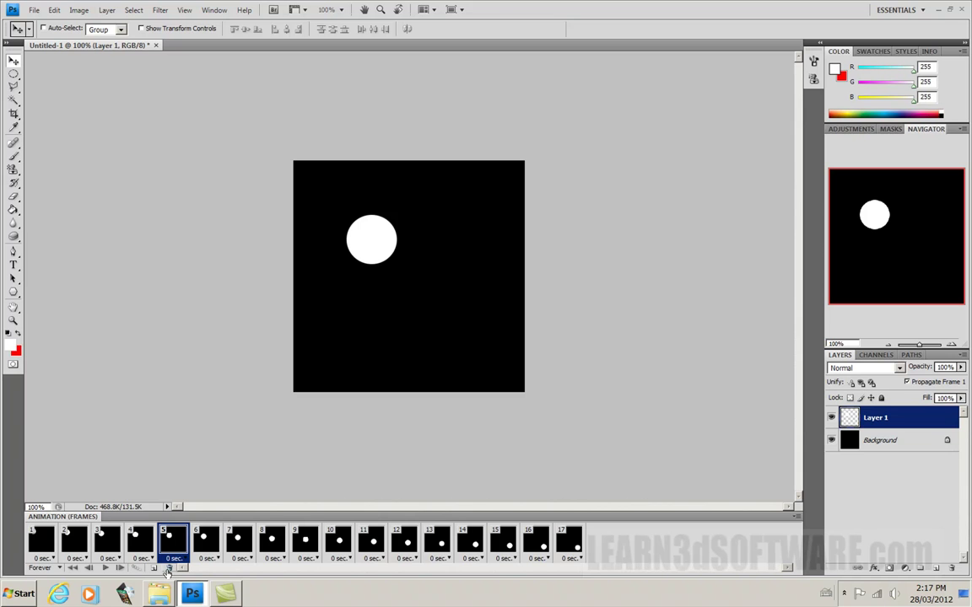
{"action": "left_click", "coordinate": [168, 569]}
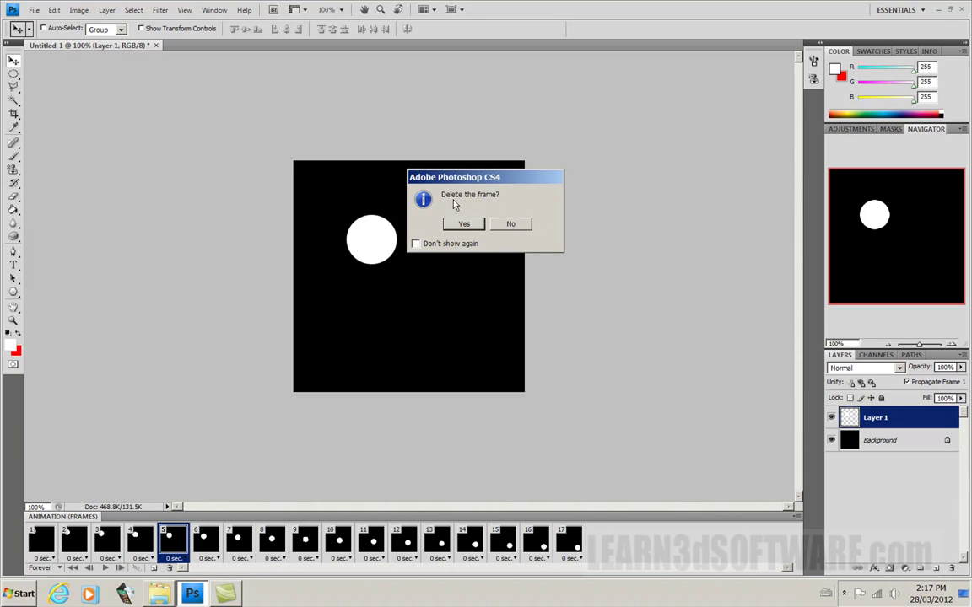
{"action": "left_click", "coordinate": [511, 224]}
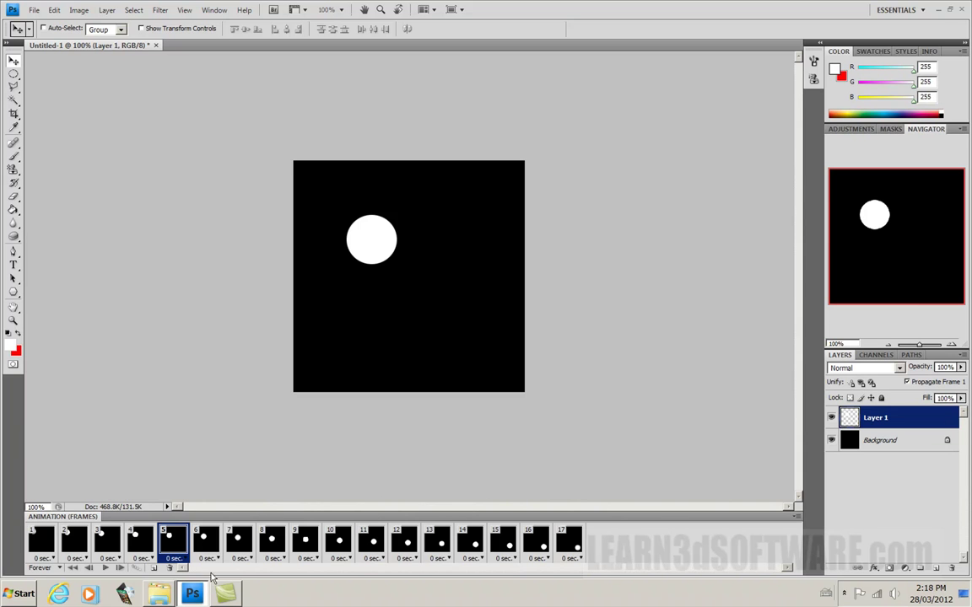
Step through frames 6 to 17 and back down to frame 1, checking the ball's position
{"action": "left_click", "coordinate": [205, 540]}
{"action": "left_click", "coordinate": [242, 541]}
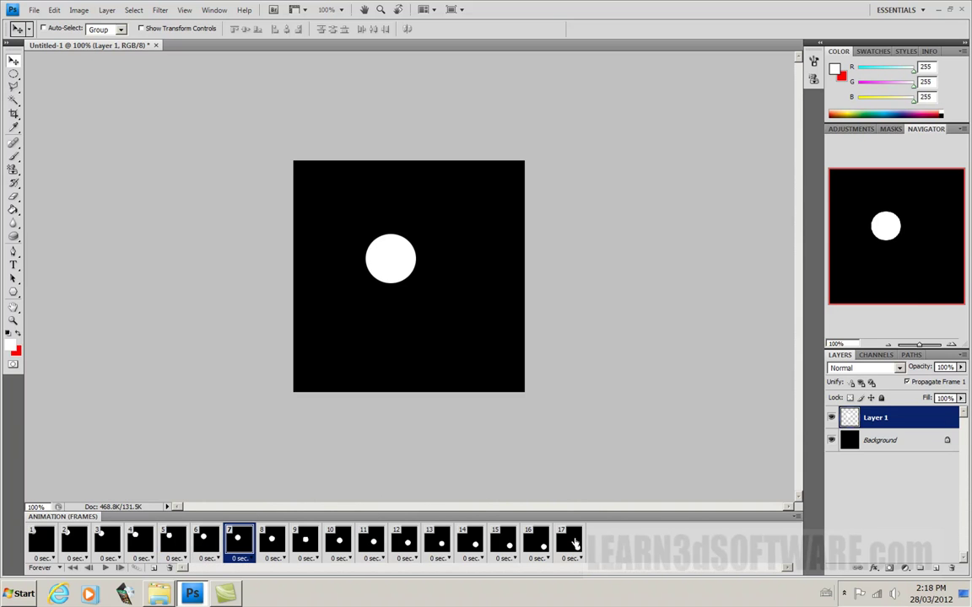
{"action": "left_click", "coordinate": [569, 541]}
{"action": "left_click", "coordinate": [532, 544]}
{"action": "left_click", "coordinate": [503, 541]}
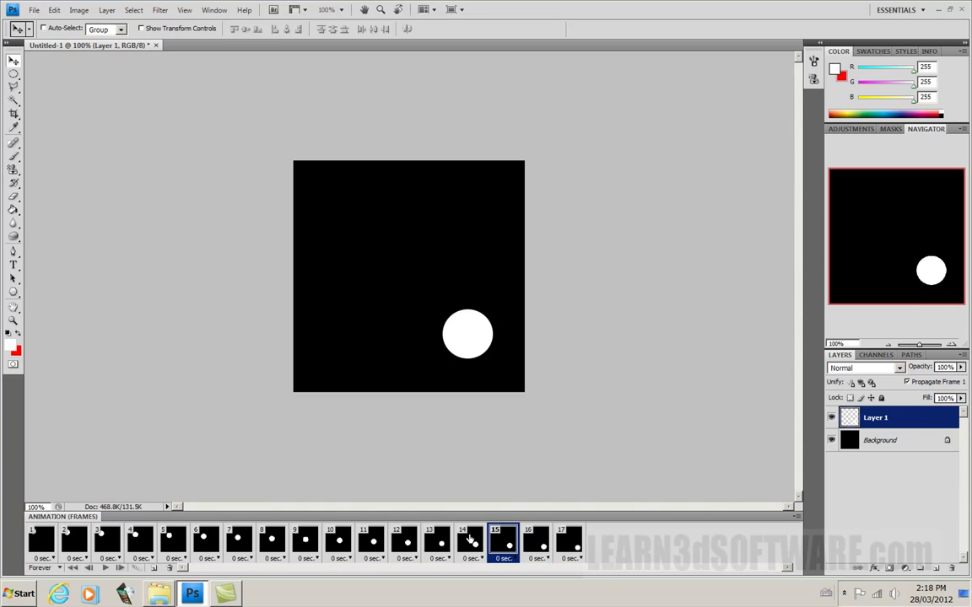
{"action": "left_click", "coordinate": [470, 542]}
{"action": "left_click", "coordinate": [437, 541]}
{"action": "left_click", "coordinate": [398, 543]}
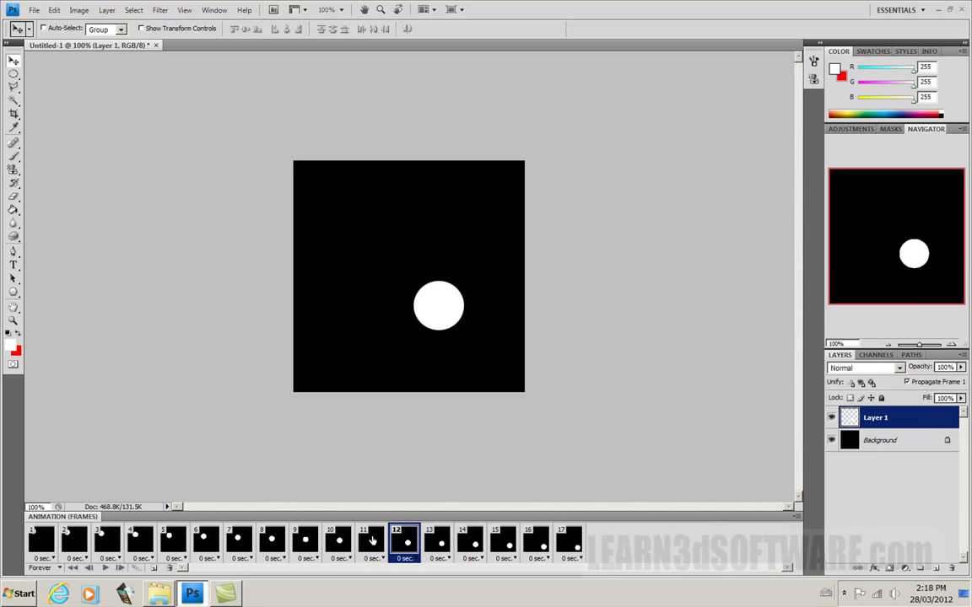
{"action": "left_click", "coordinate": [371, 541]}
{"action": "left_click", "coordinate": [337, 542]}
{"action": "left_click", "coordinate": [305, 540]}
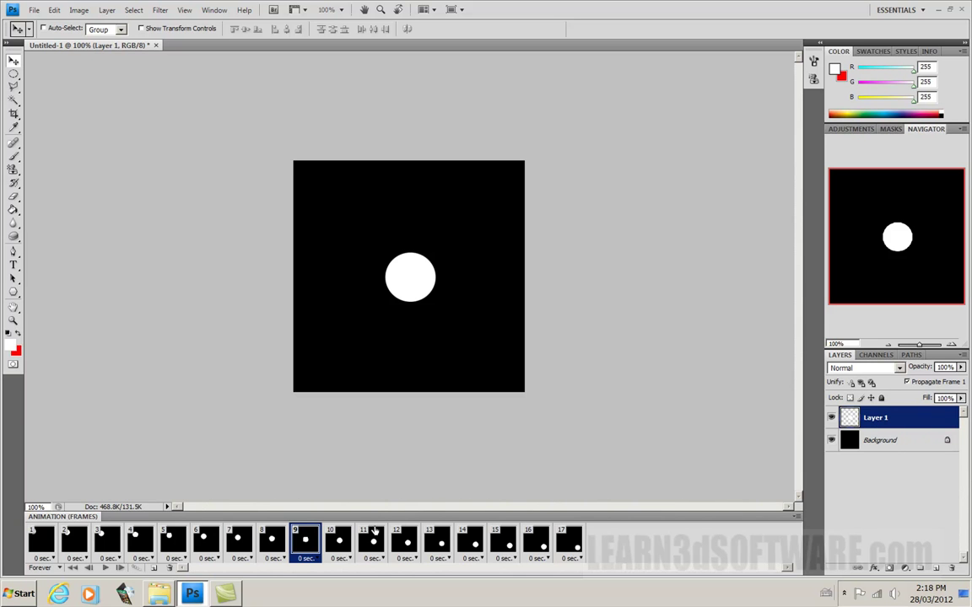
{"action": "left_click", "coordinate": [272, 541]}
{"action": "left_click", "coordinate": [240, 541]}
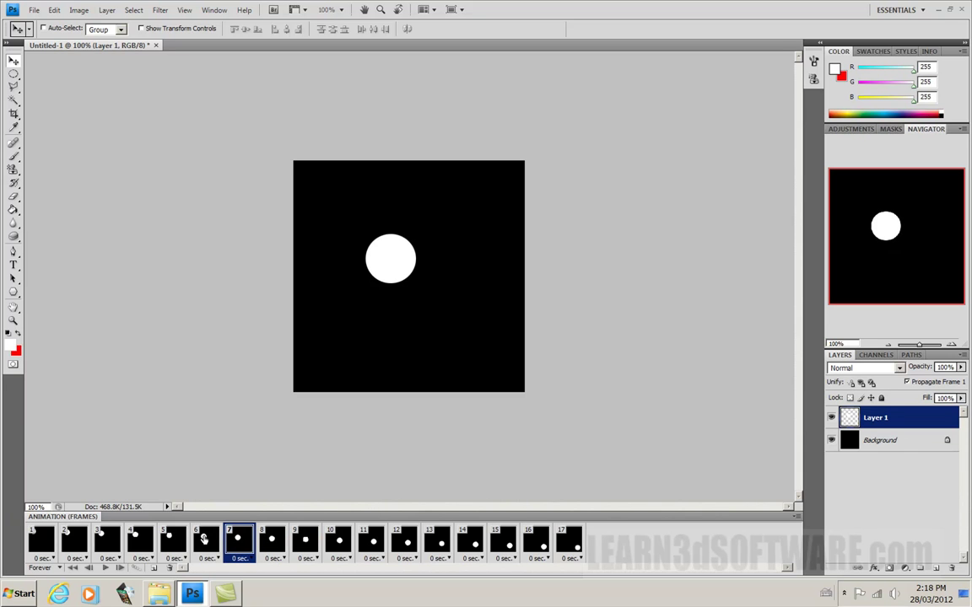
{"action": "left_click", "coordinate": [207, 541]}
{"action": "left_click", "coordinate": [174, 541]}
{"action": "left_click", "coordinate": [140, 541]}
{"action": "left_click", "coordinate": [107, 541]}
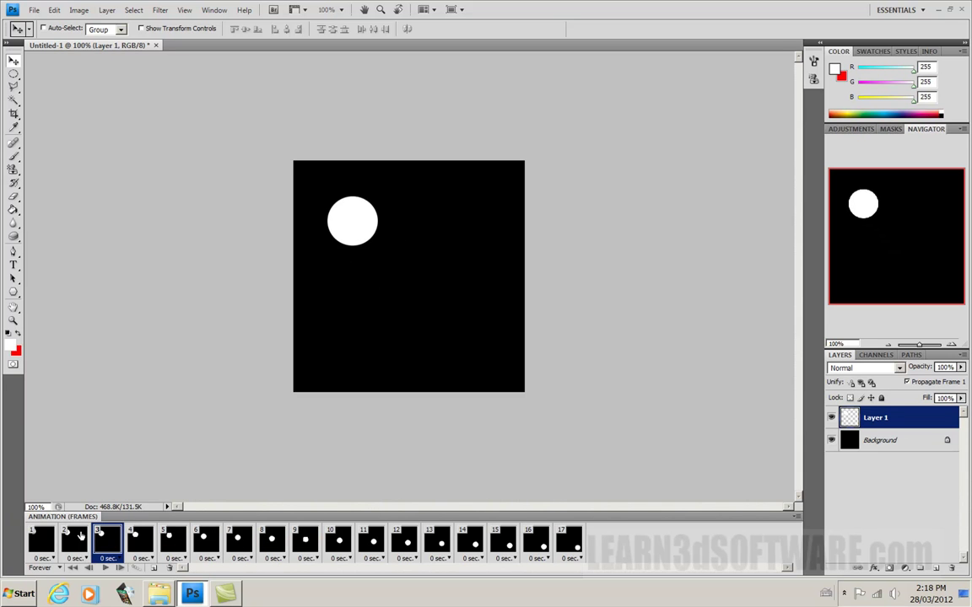
{"action": "left_click", "coordinate": [74, 540]}
{"action": "left_click", "coordinate": [41, 540]}
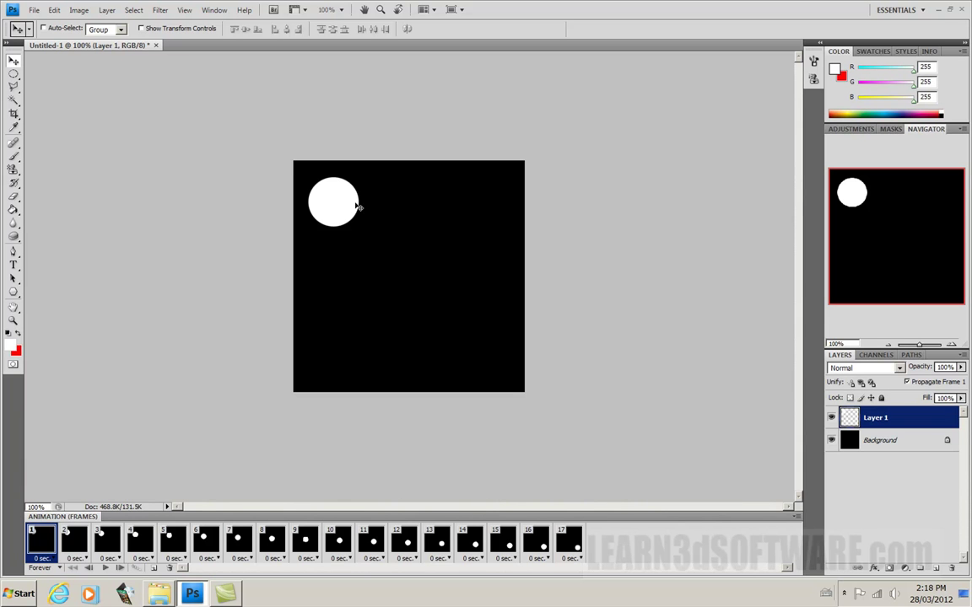
Open the Render Video dialog via File > Export
{"action": "left_click", "coordinate": [33, 10]}
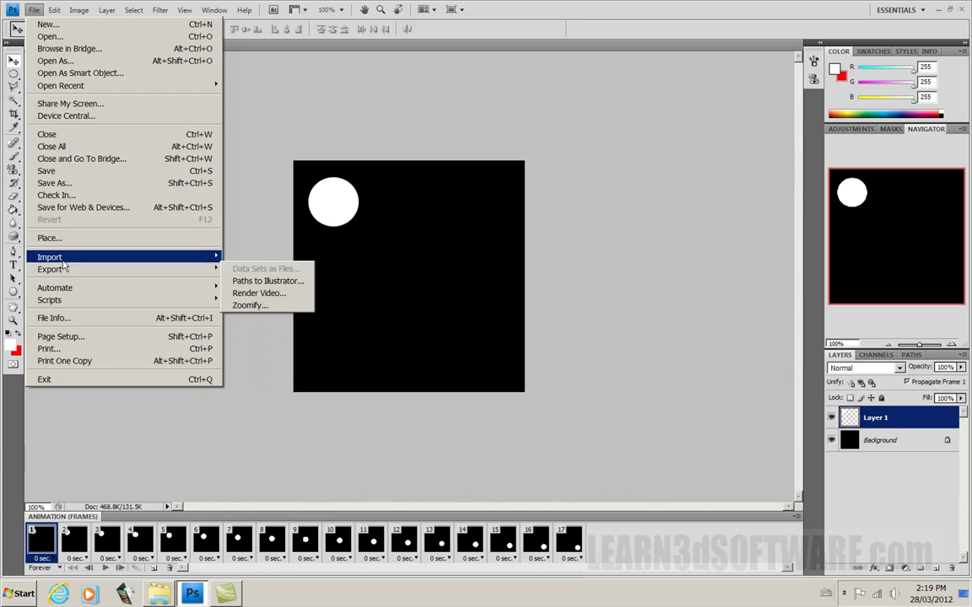
{"action": "mouse_move", "coordinate": [59, 270]}
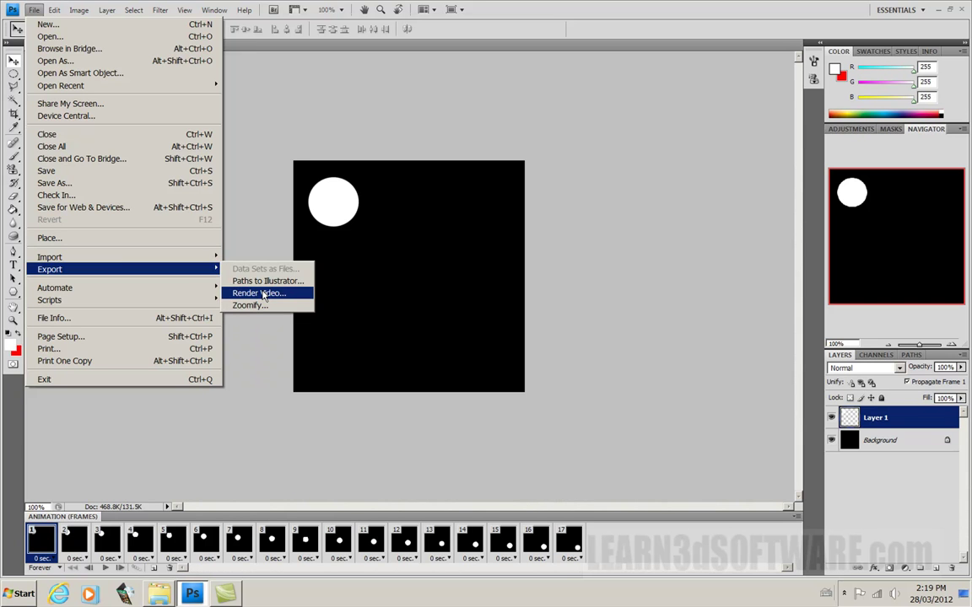
{"action": "left_click", "coordinate": [262, 294]}
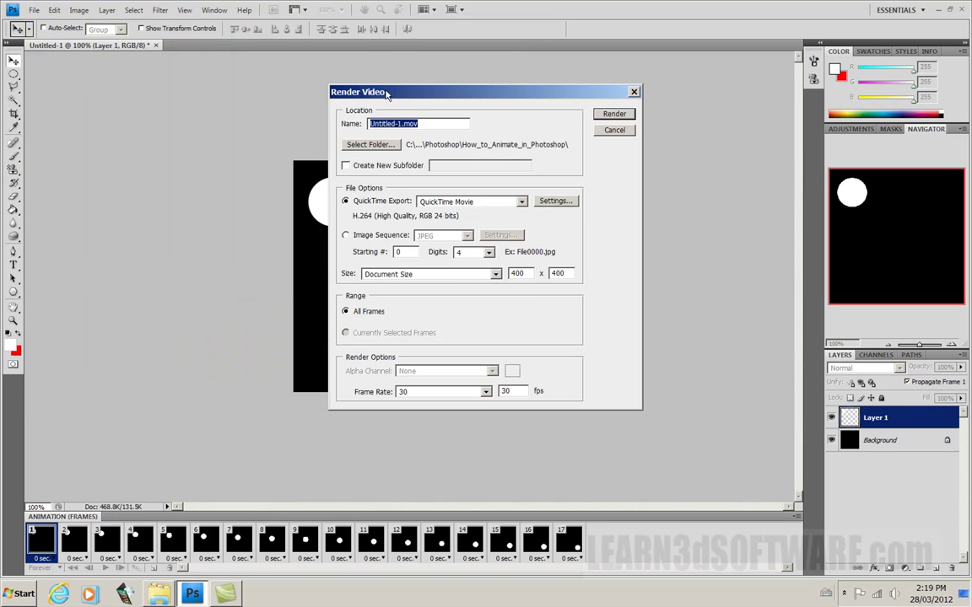
{"action": "left_click_drag", "start_coordinate": [387, 95], "coordinate": [393, 126]}
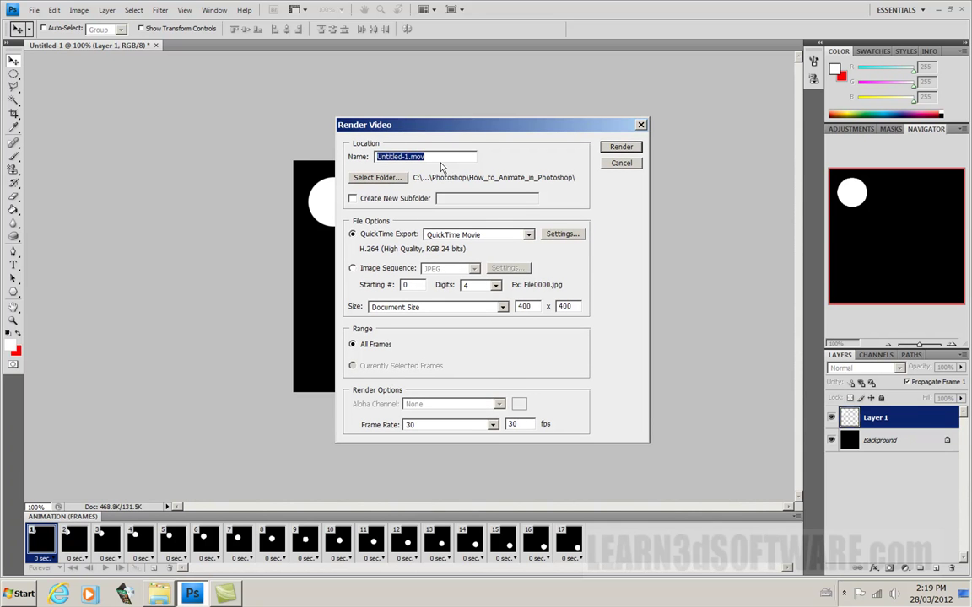
{"action": "mouse_move", "coordinate": [467, 133]}
{"action": "left_mouse_down"}
{"action": "mouse_move", "coordinate": [503, 139]}
{"action": "mouse_move", "coordinate": [452, 137]}
{"action": "left_mouse_up"}
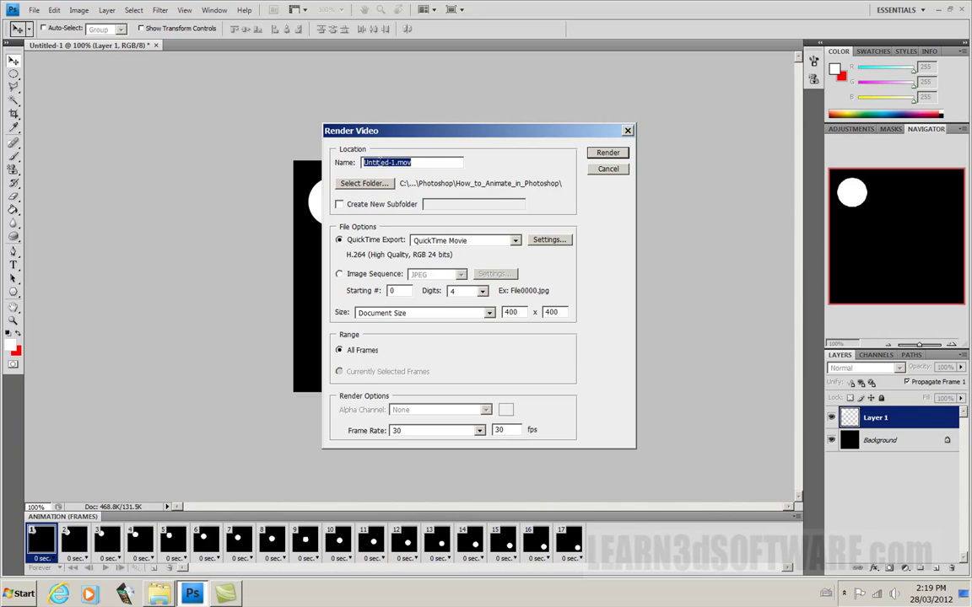
Keep QuickTime Movie as the format and rename the output to Ball_Move
{"action": "left_click_drag", "start_coordinate": [391, 163], "coordinate": [342, 163]}
{"action": "left_click", "coordinate": [383, 162]}
{"action": "left_click_drag", "start_coordinate": [415, 162], "coordinate": [288, 142]}
{"action": "left_click", "coordinate": [426, 165]}
{"action": "left_click", "coordinate": [471, 240]}
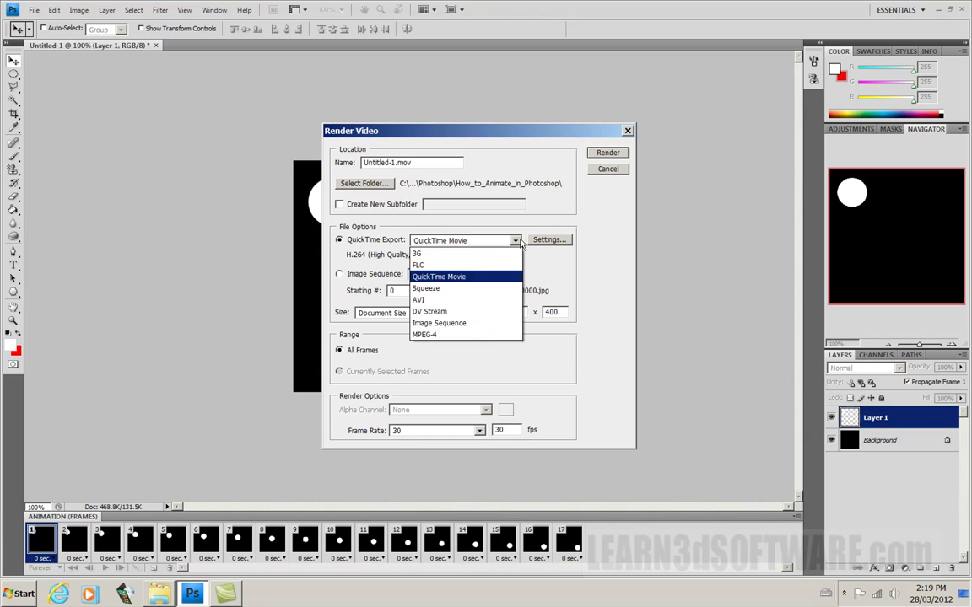
{"action": "left_click", "coordinate": [434, 278]}
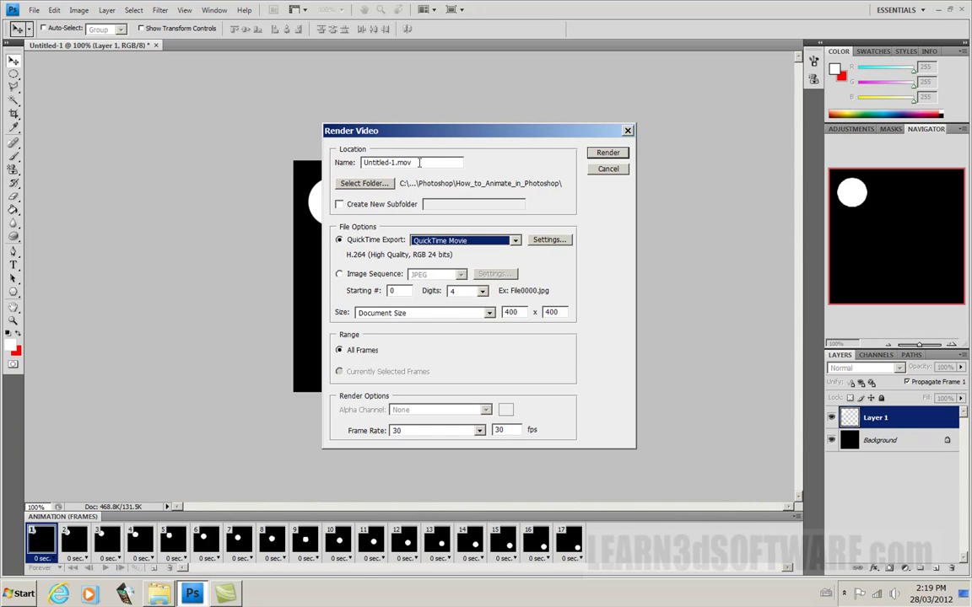
{"action": "left_click_drag", "start_coordinate": [419, 163], "coordinate": [354, 162]}
{"action": "type", "text": "Ball_Move"}
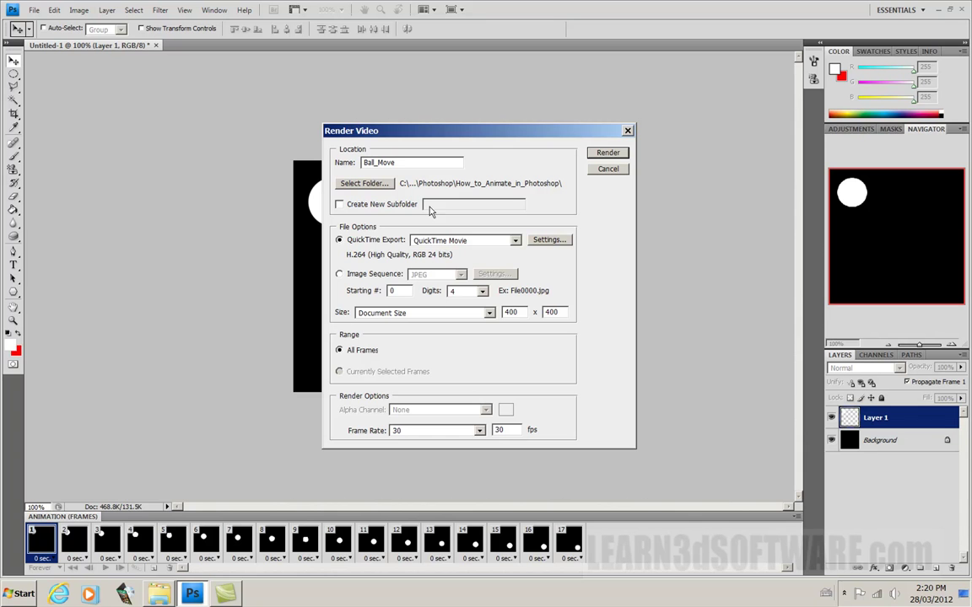
Render Ball_Move.mov into the How_to_Animate_in_Photoshop folder and view it in Explorer
{"action": "left_click", "coordinate": [353, 182]}
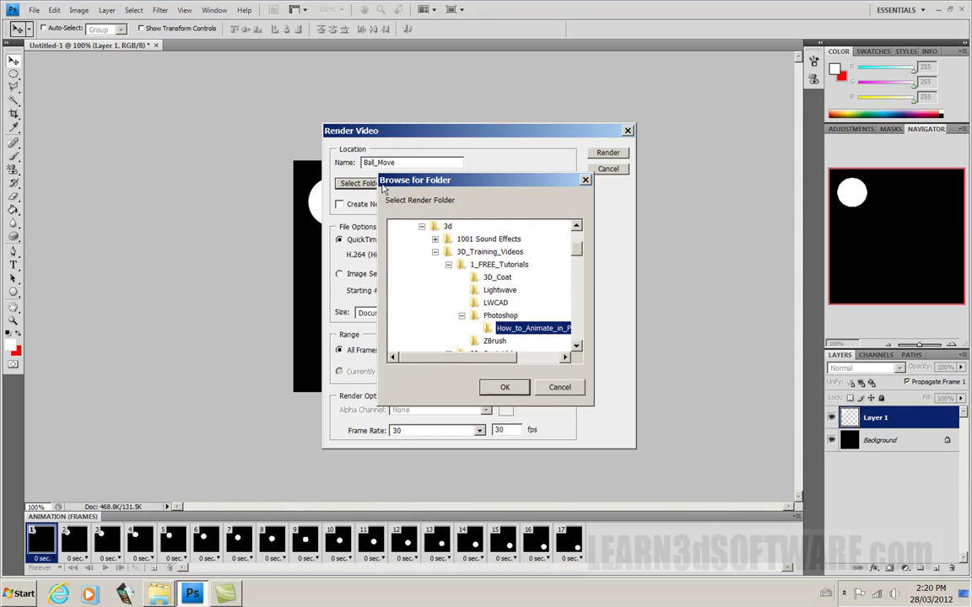
{"action": "left_click", "coordinate": [502, 329]}
{"action": "left_click", "coordinate": [505, 387]}
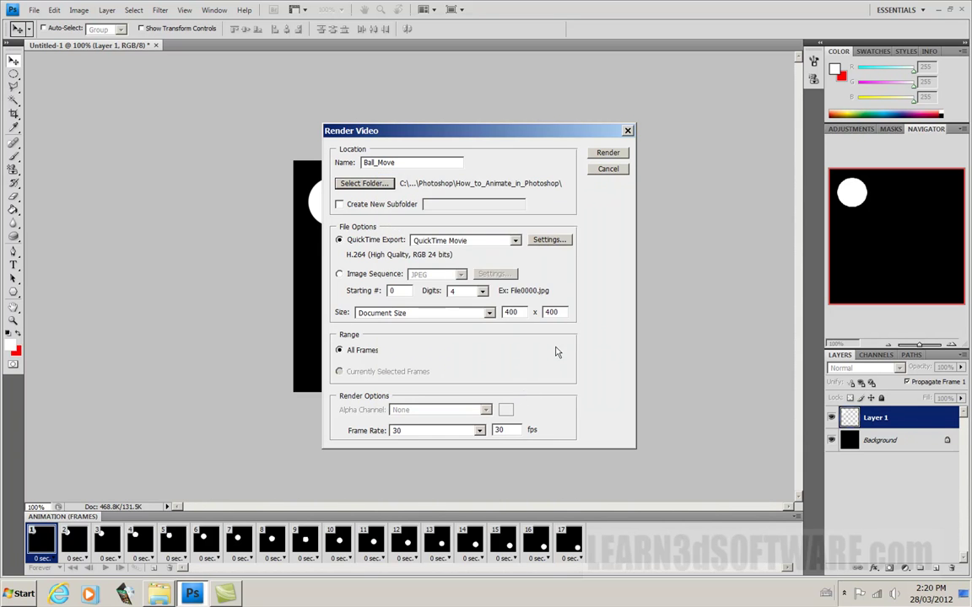
{"action": "left_click", "coordinate": [606, 153]}
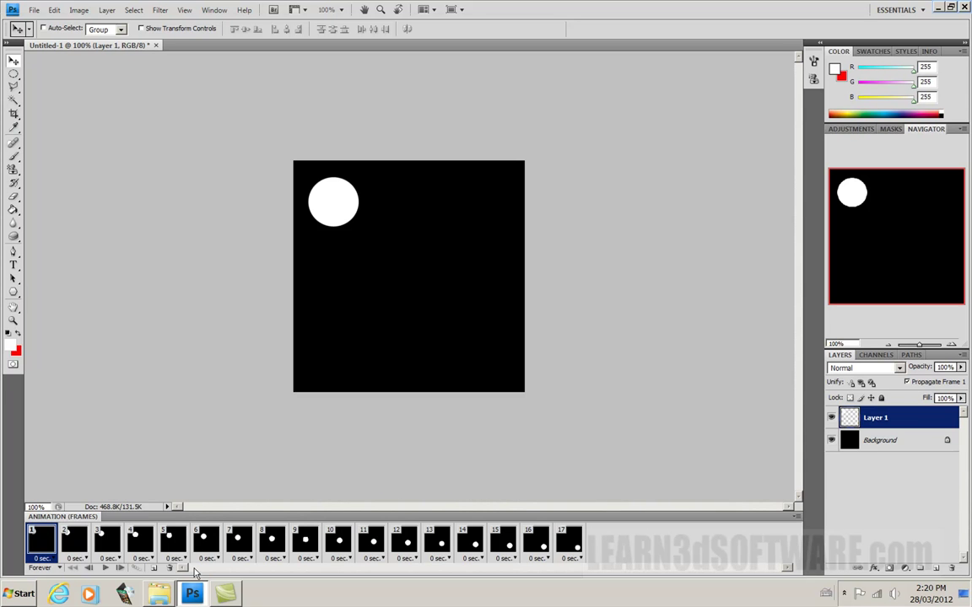
{"action": "left_click", "coordinate": [158, 594]}
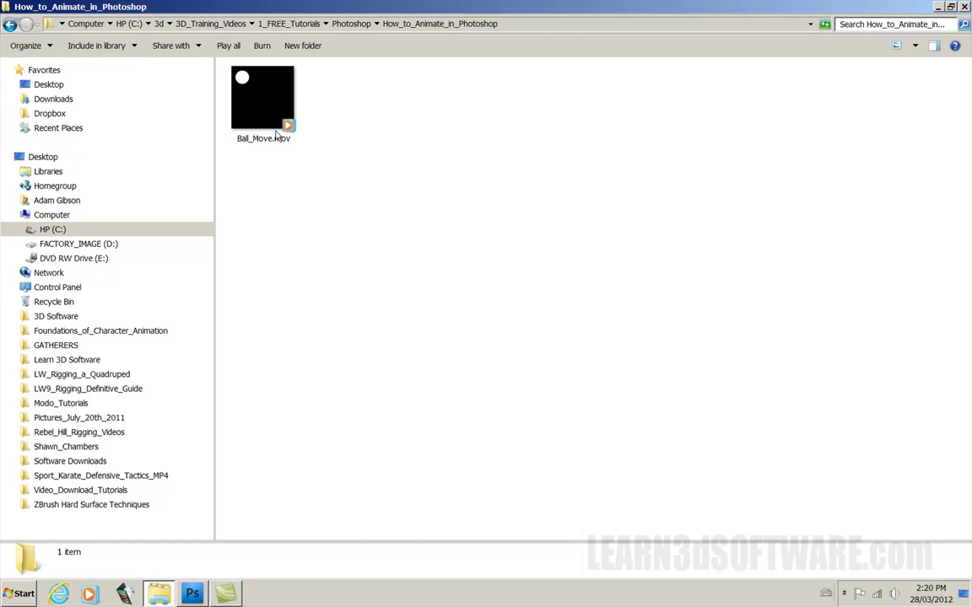
Play Ball_Move.mov in Windows Media Player, pausing, replaying and viewing it full screen
{"action": "double_click", "coordinate": [276, 103]}
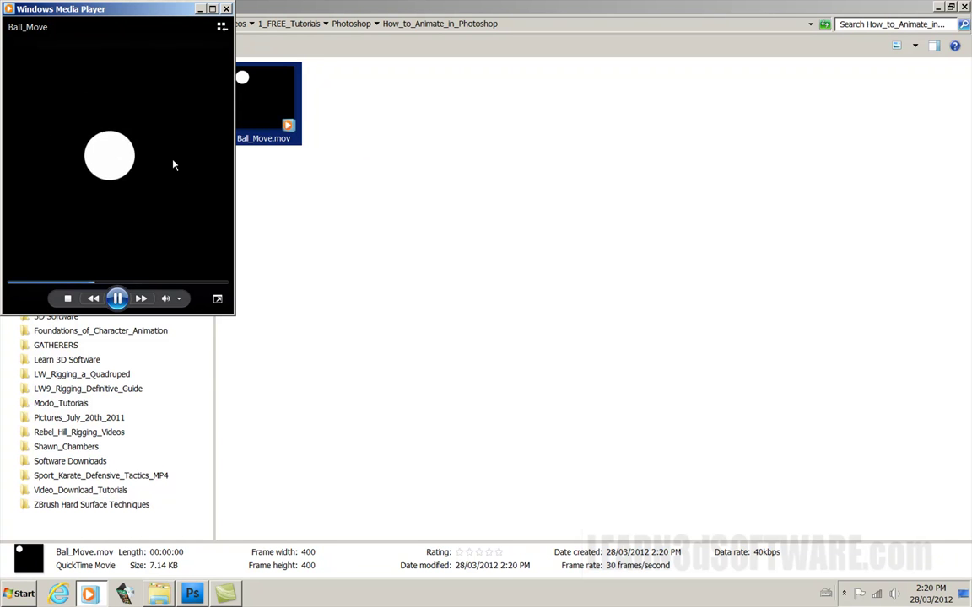
{"action": "left_click", "coordinate": [117, 298]}
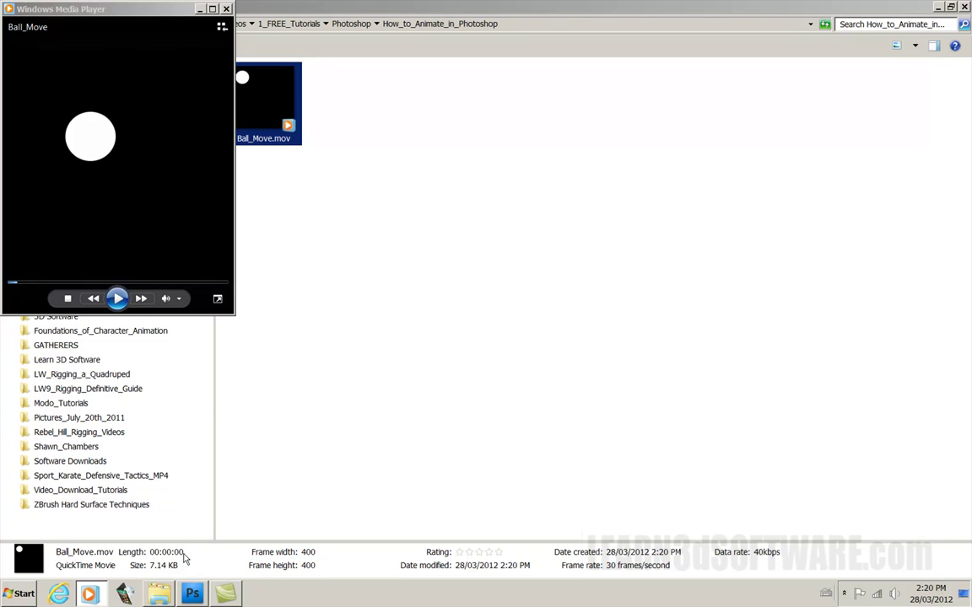
{"action": "left_click_drag", "start_coordinate": [79, 14], "coordinate": [397, 97]}
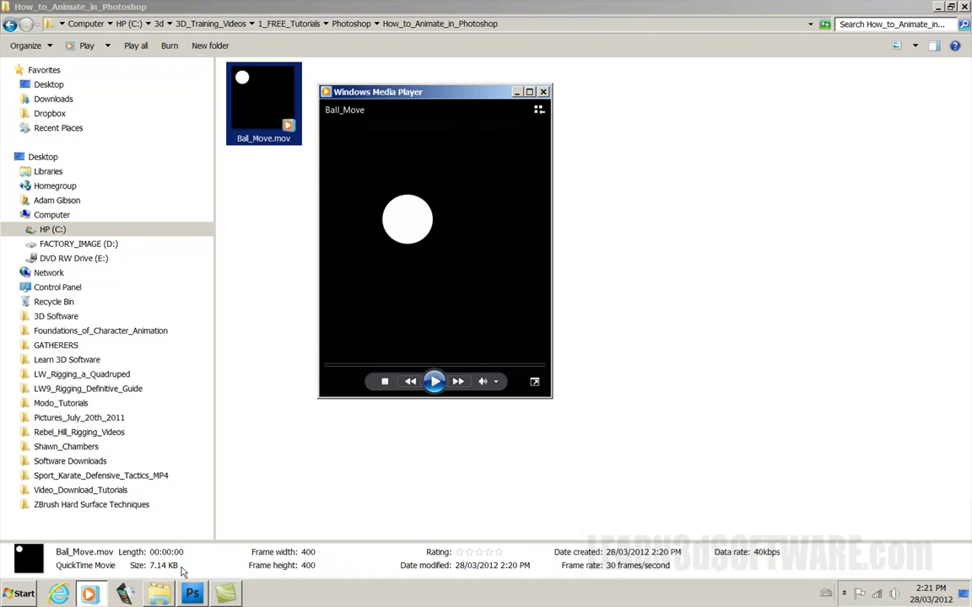
{"action": "left_click", "coordinate": [439, 384]}
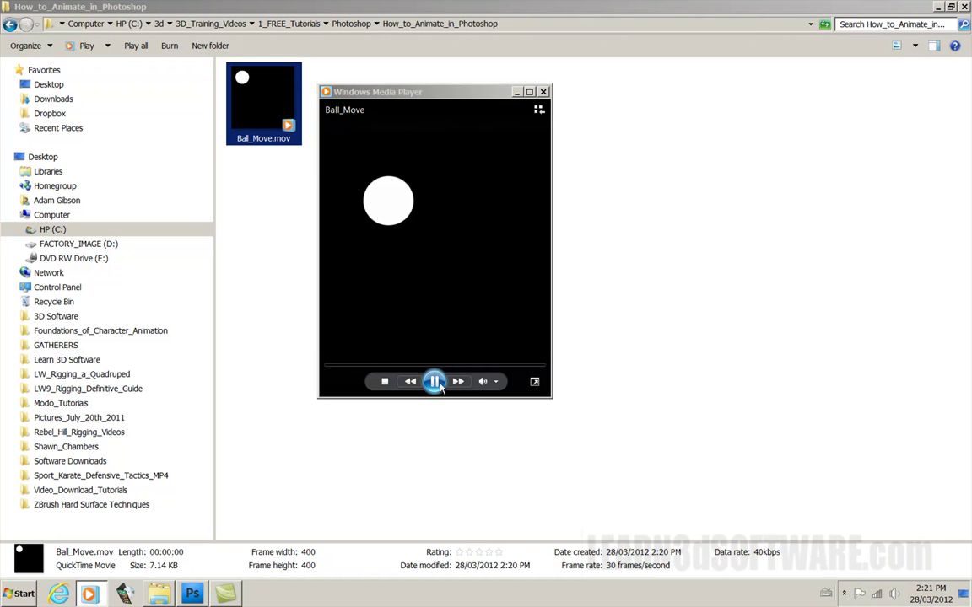
{"action": "left_click", "coordinate": [534, 381]}
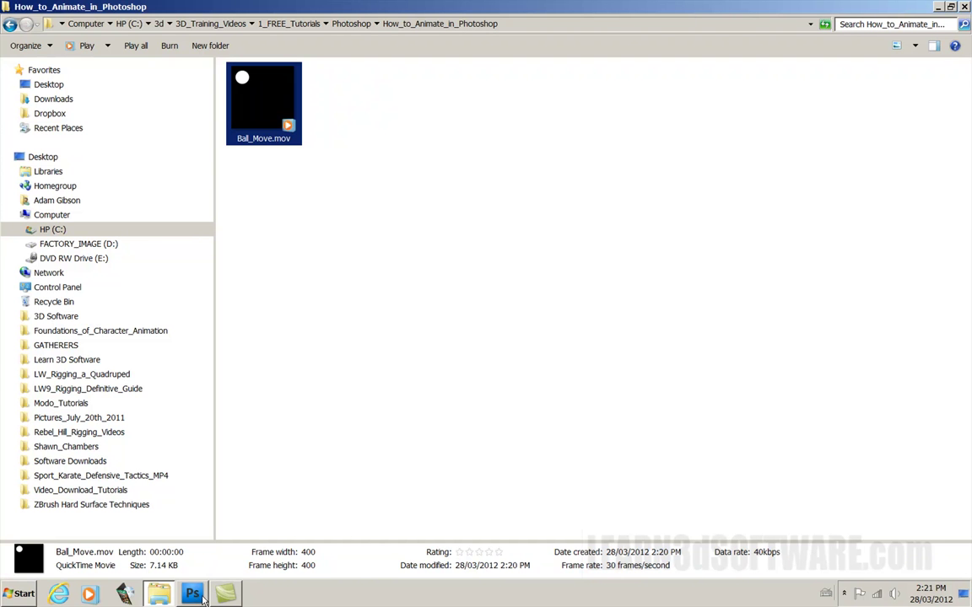
Bring Photoshop back to the front and start File > Save As for the ball animation
{"action": "mouse_move", "coordinate": [226, 597]}
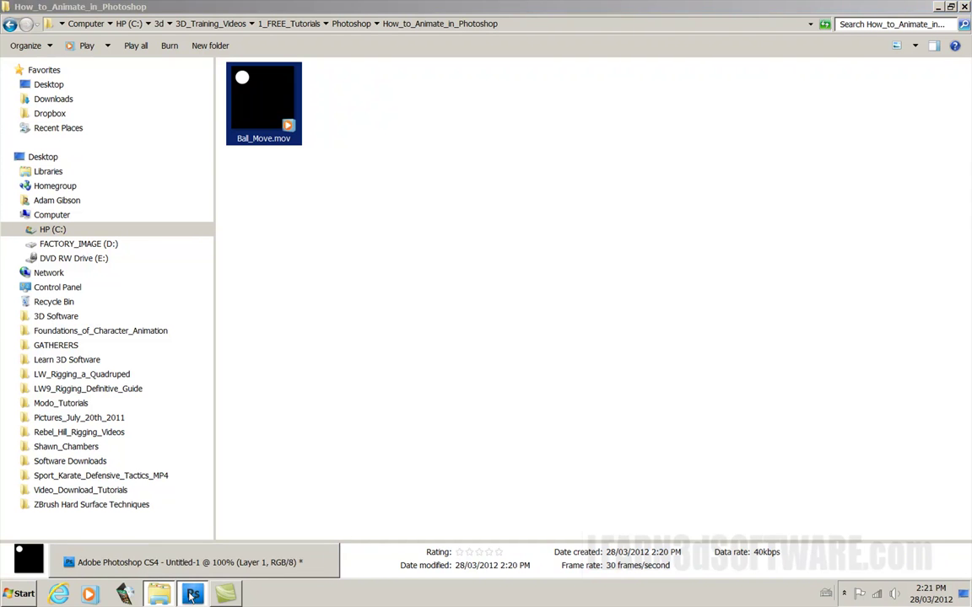
{"action": "left_click", "coordinate": [173, 560]}
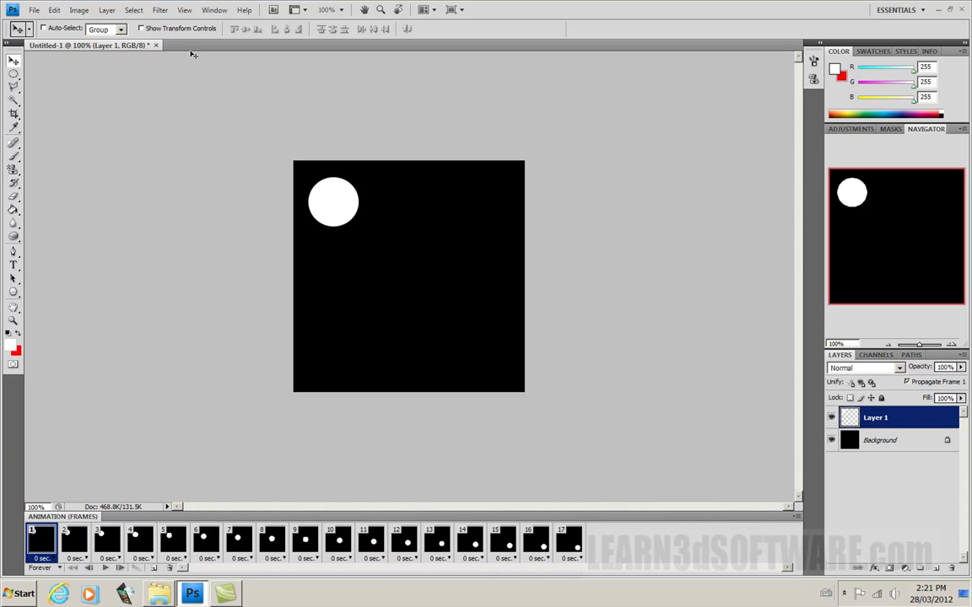
{"action": "left_click", "coordinate": [35, 11]}
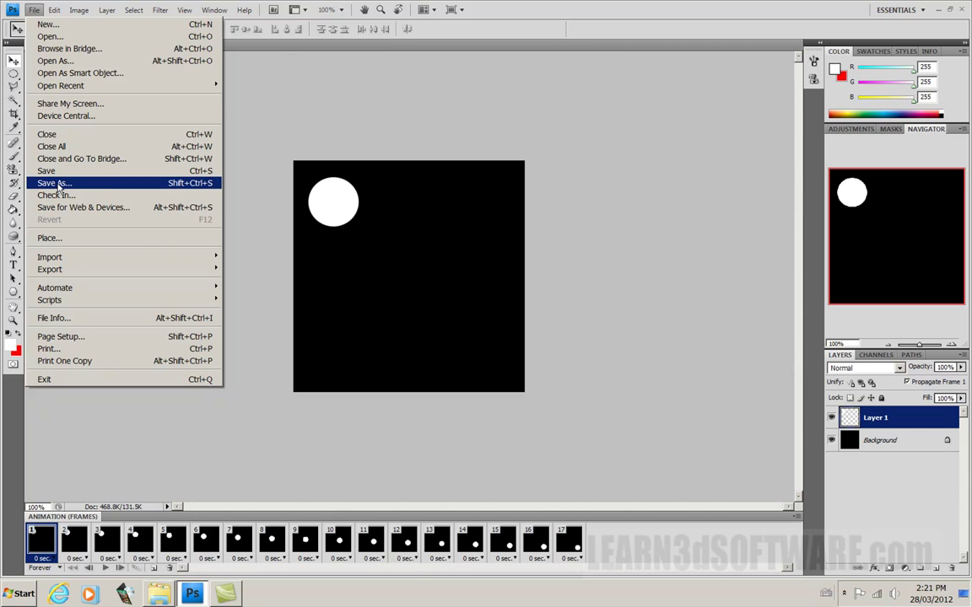
{"action": "mouse_move", "coordinate": [54, 269]}
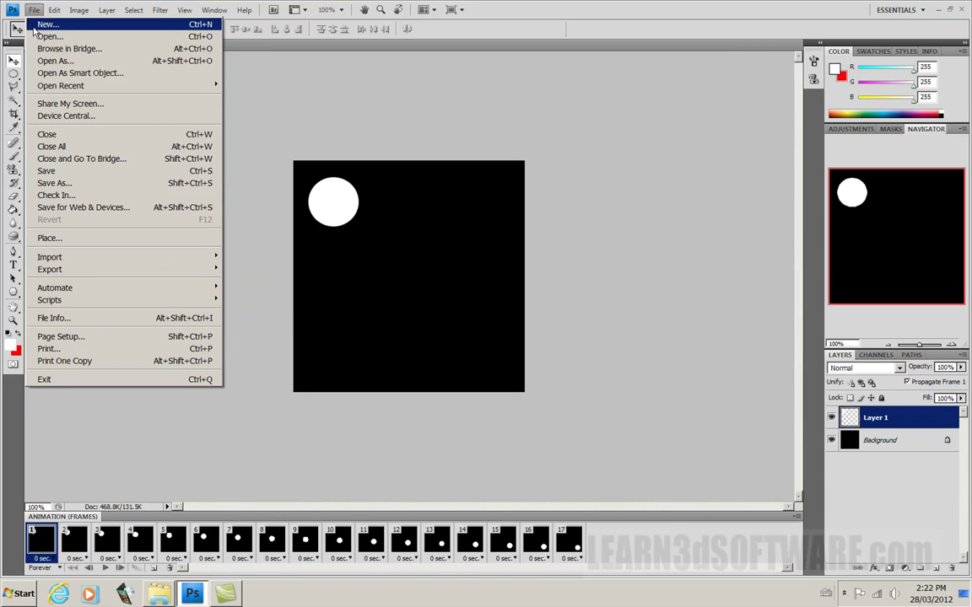
{"action": "left_click", "coordinate": [52, 183]}
Review the Save As Format list, then cancel without saving
{"action": "left_click", "coordinate": [766, 336]}
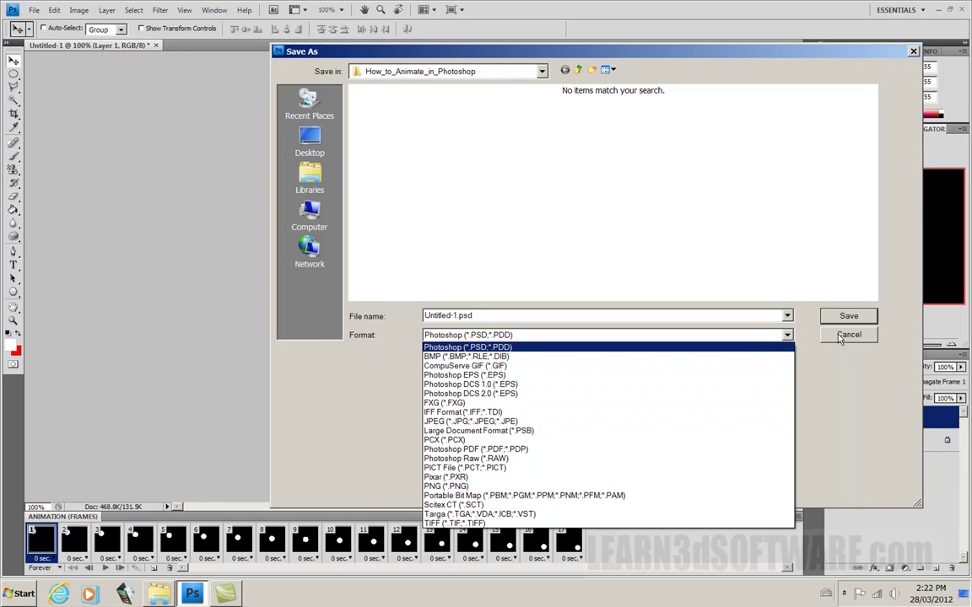
{"action": "left_click", "coordinate": [839, 336]}
{"action": "left_click", "coordinate": [848, 335]}
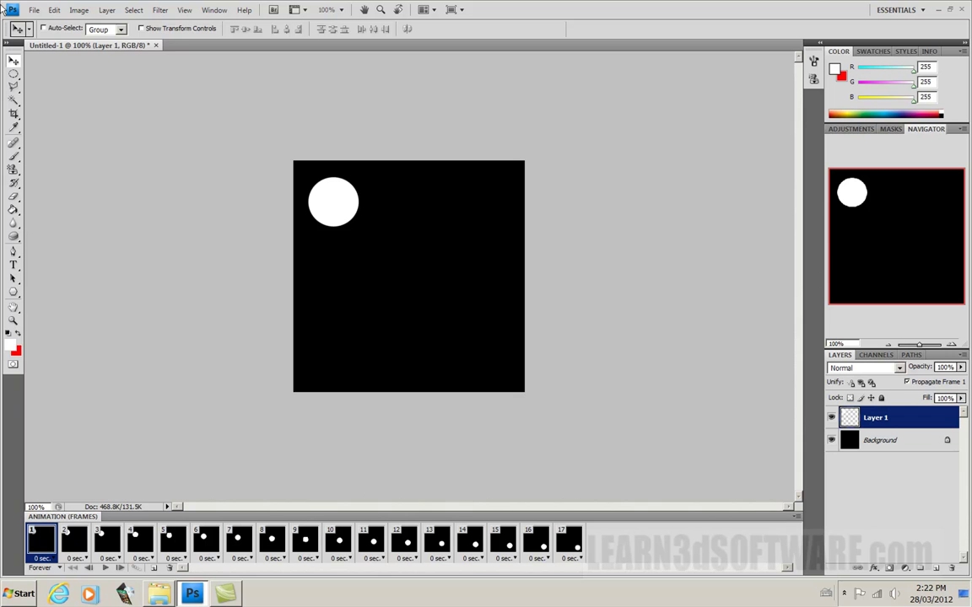
{"action": "left_click", "coordinate": [34, 9]}
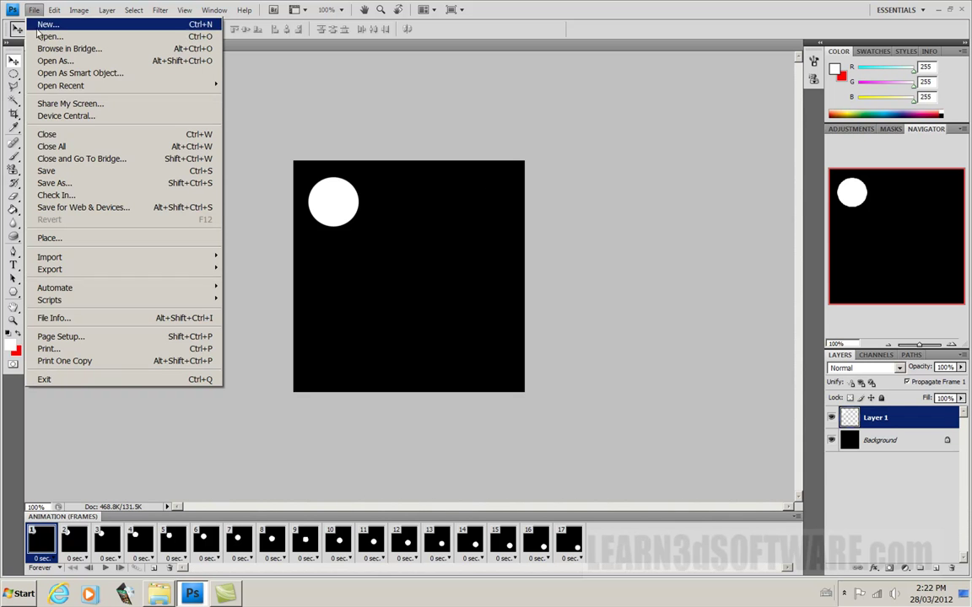
Open Save for Web & Devices and preview the 17-frame animation, returning to frame 1
{"action": "left_click", "coordinate": [81, 208]}
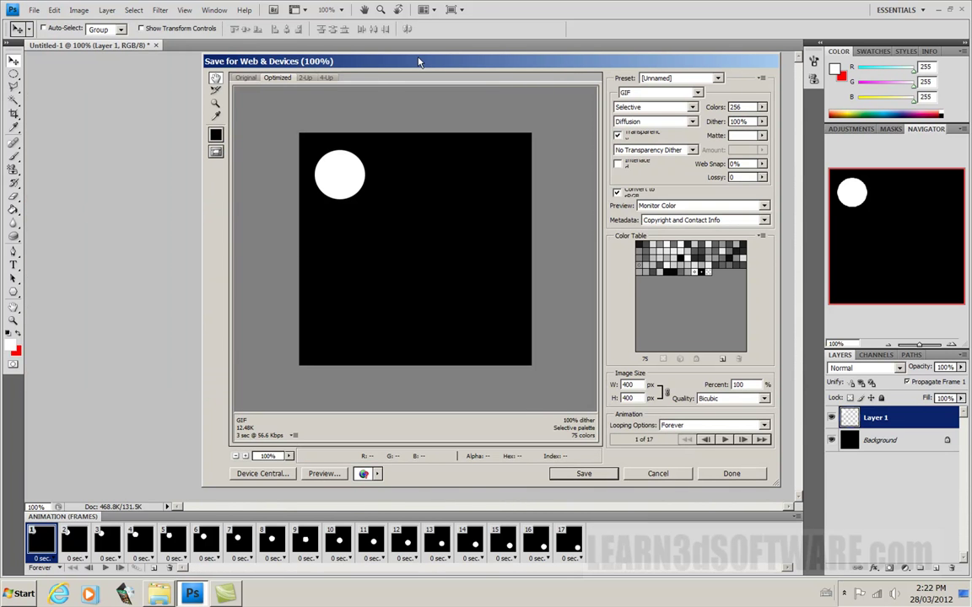
{"action": "left_click_drag", "start_coordinate": [418, 62], "coordinate": [349, 64]}
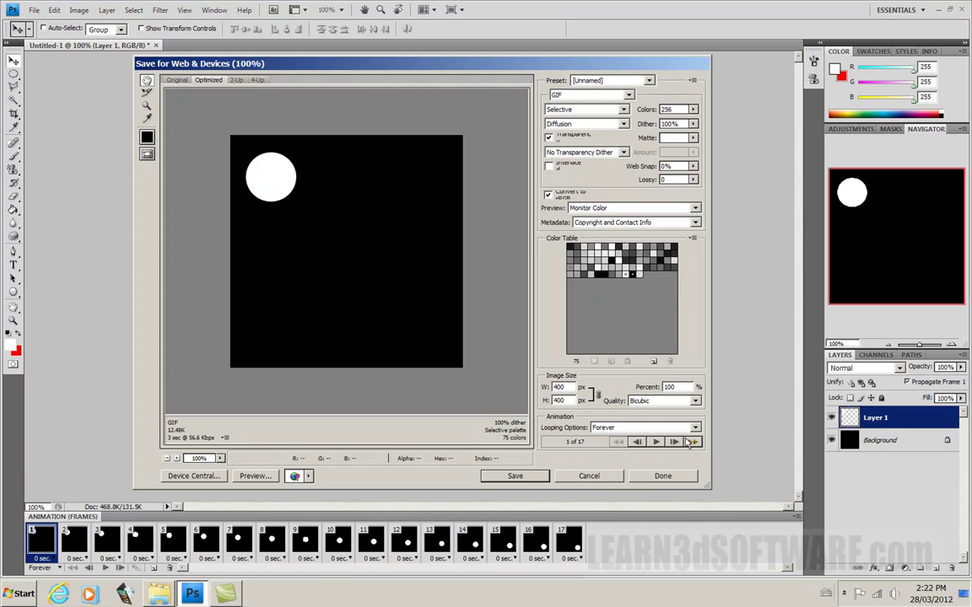
{"action": "left_click", "coordinate": [656, 443]}
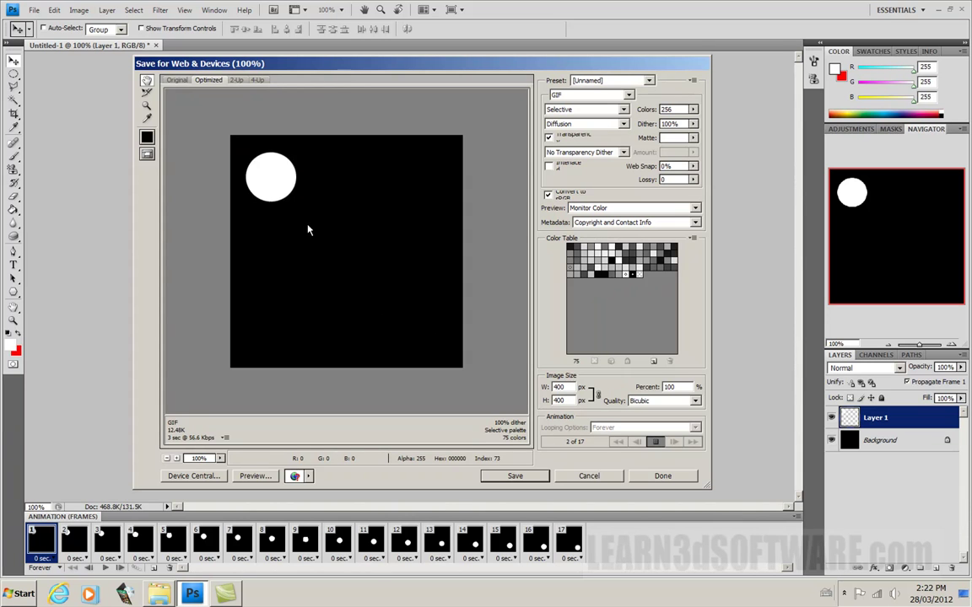
{"action": "left_click", "coordinate": [656, 443]}
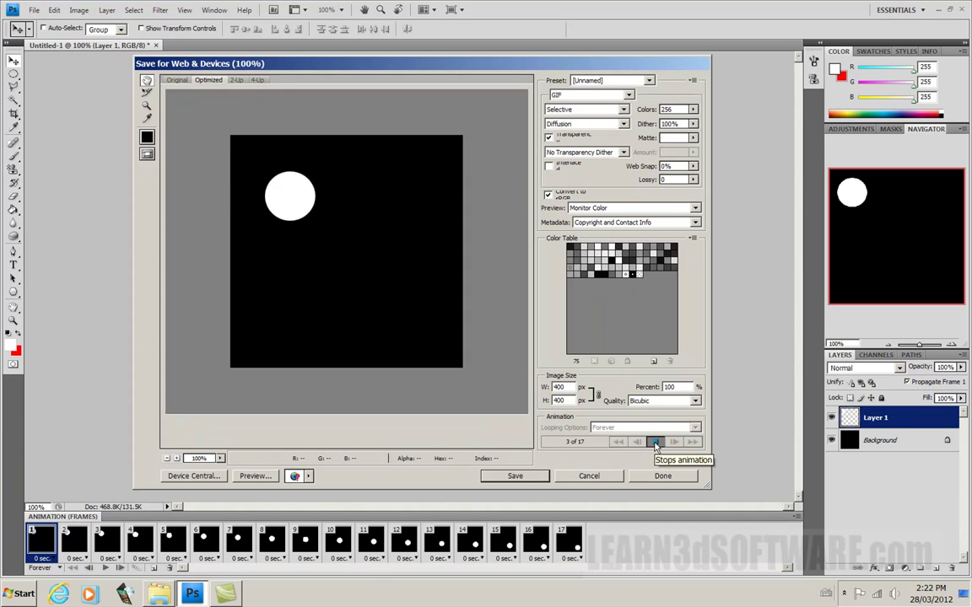
{"action": "left_click", "coordinate": [655, 444]}
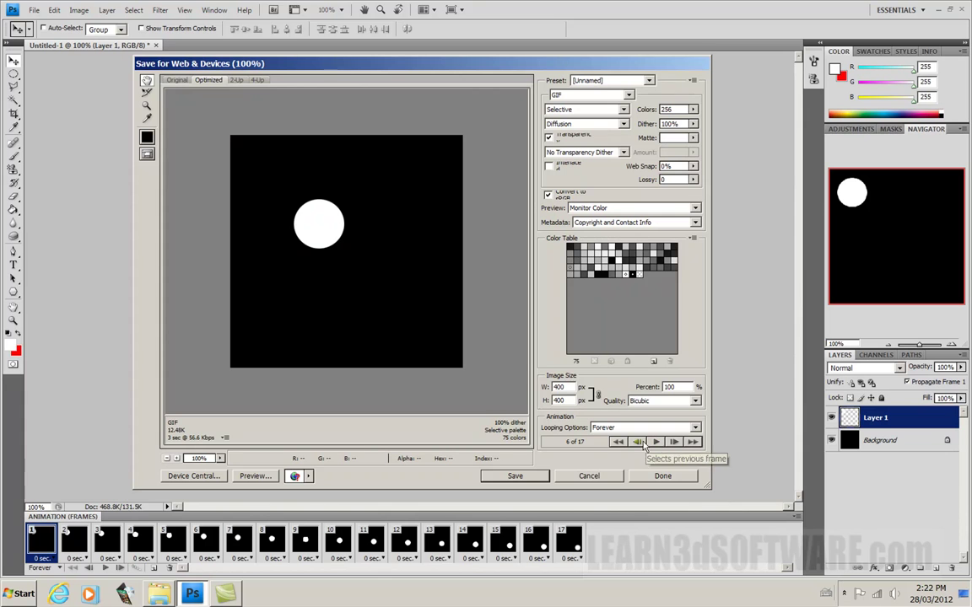
{"action": "left_click", "coordinate": [619, 442]}
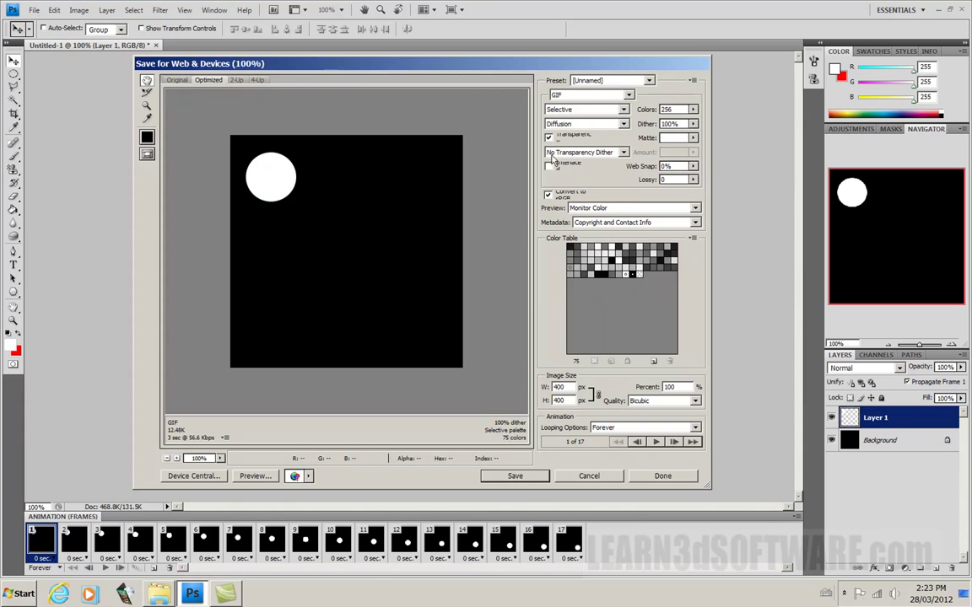
Keep GIF as the output format and set Looping Options to Forever
{"action": "left_click", "coordinate": [628, 96]}
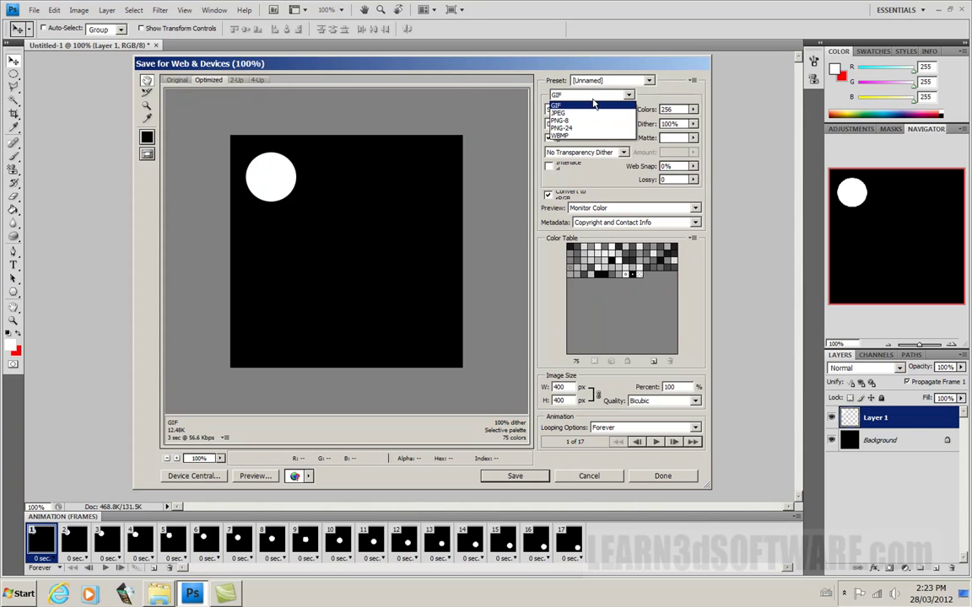
{"action": "left_click", "coordinate": [592, 108]}
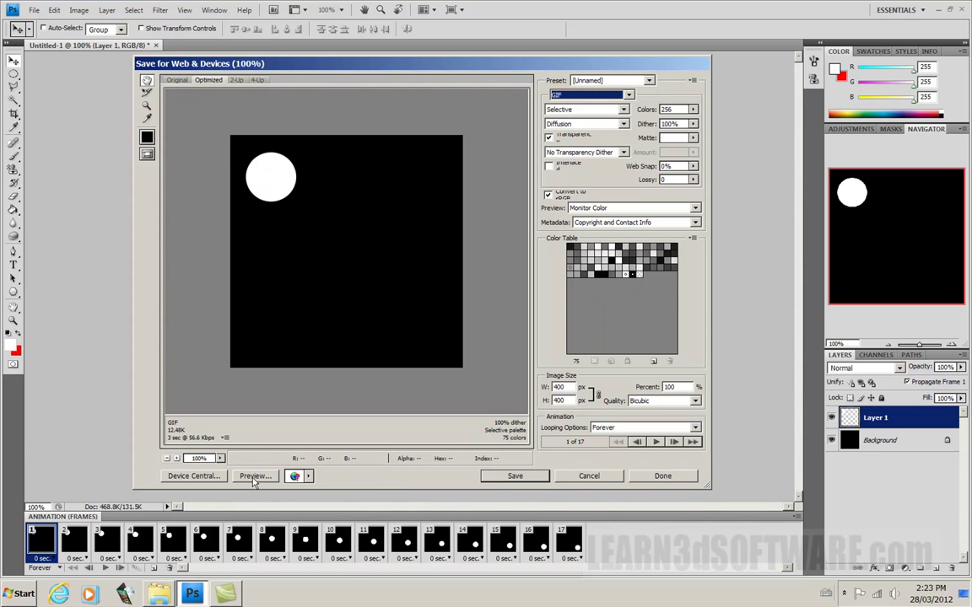
{"action": "left_click", "coordinate": [694, 428]}
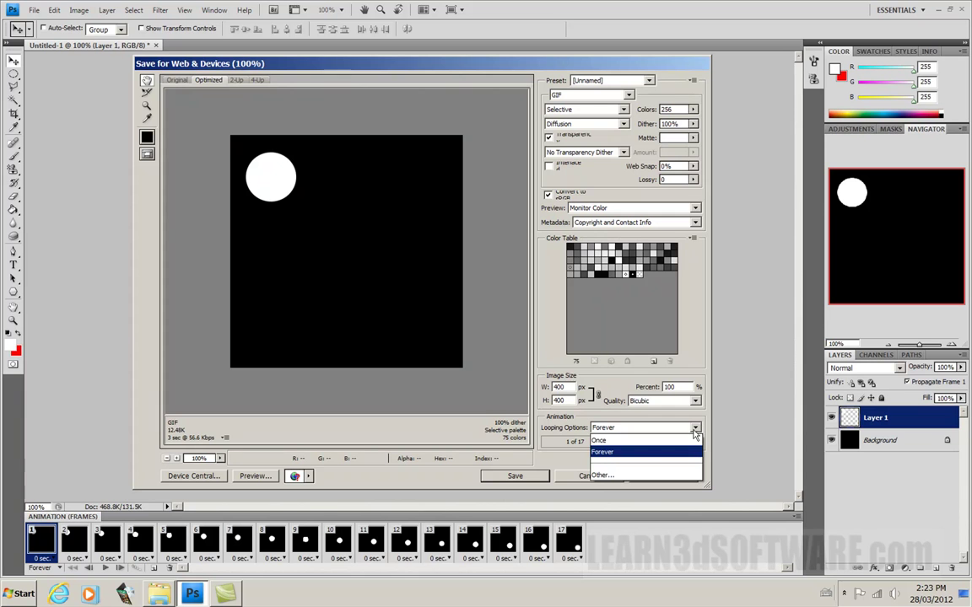
{"action": "left_click", "coordinate": [623, 411]}
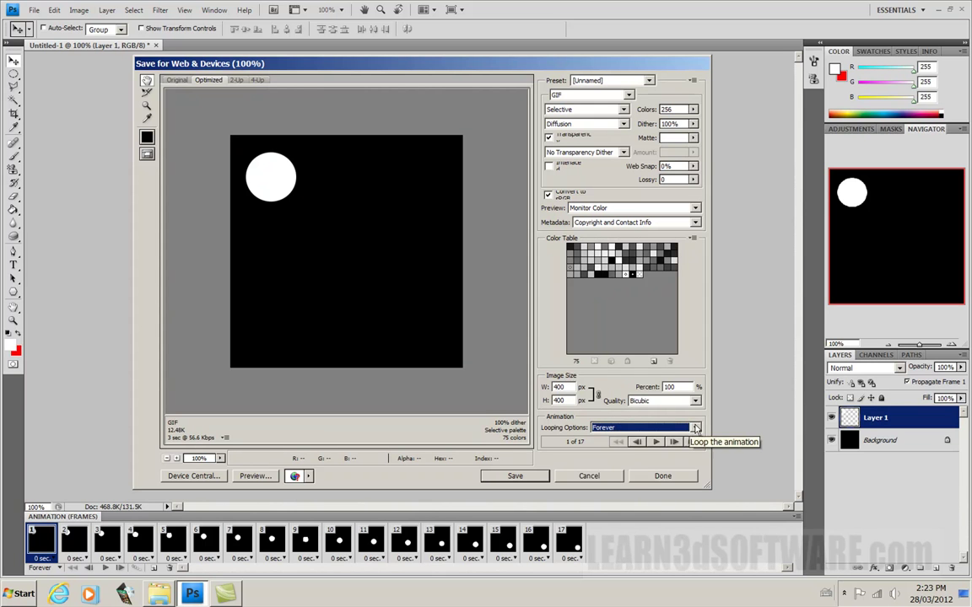
{"action": "left_click", "coordinate": [648, 428]}
{"action": "left_click", "coordinate": [674, 417]}
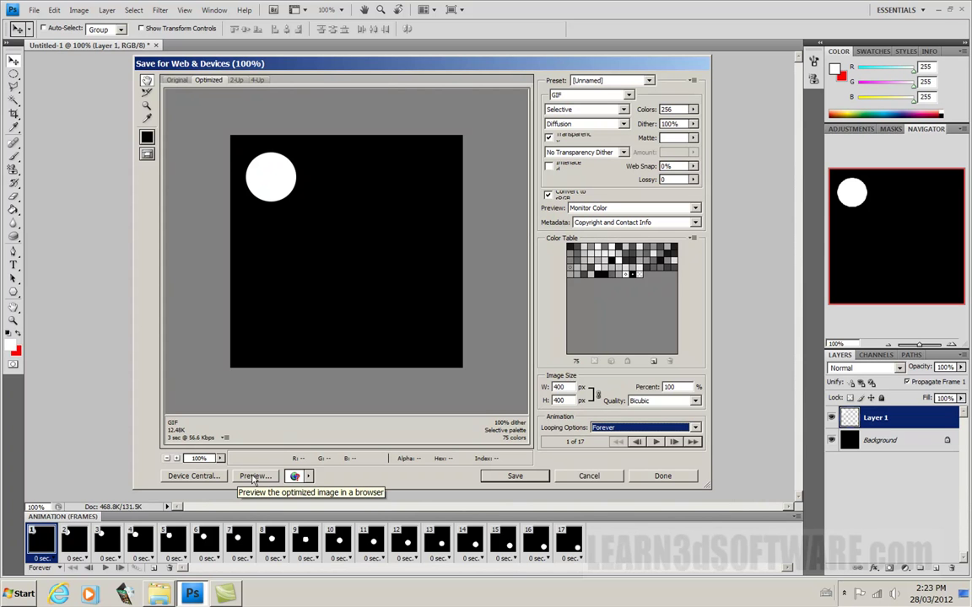
{"action": "left_click", "coordinate": [255, 477]}
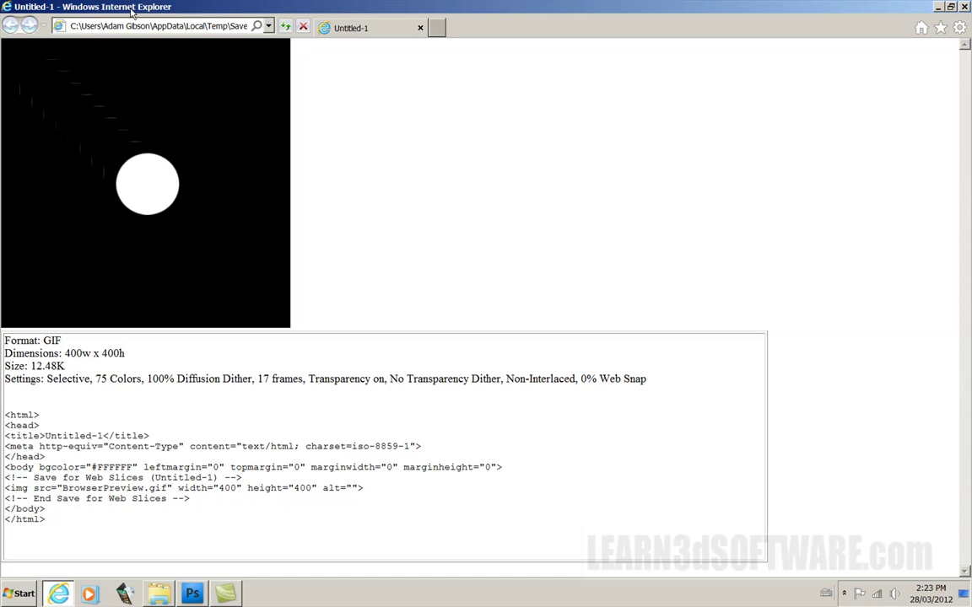
{"action": "left_click", "coordinate": [963, 7]}
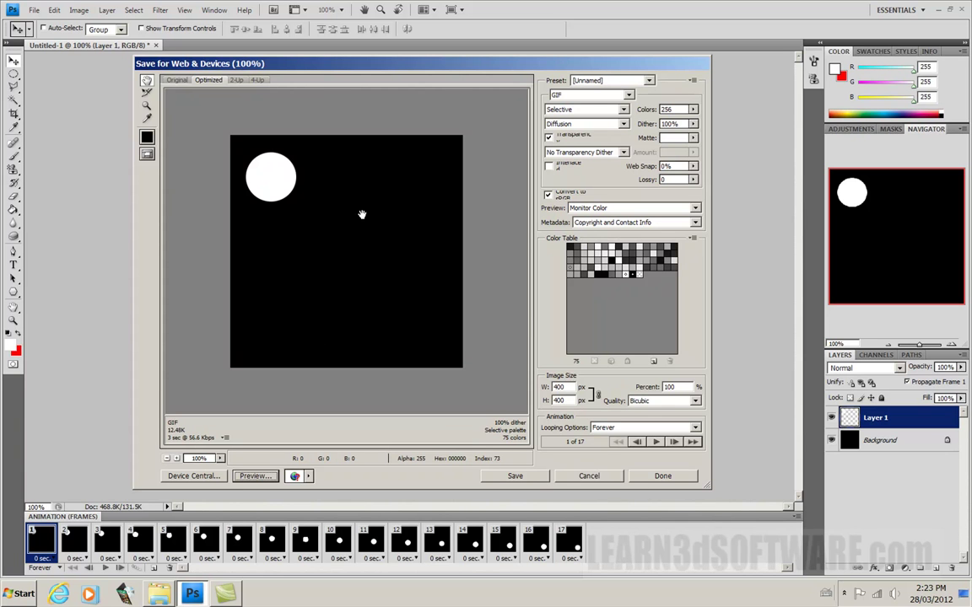
Save the optimized GIF as Ball_Move_Gif in the How_to_Animate_in_Photoshop folder
{"action": "left_click", "coordinate": [535, 480]}
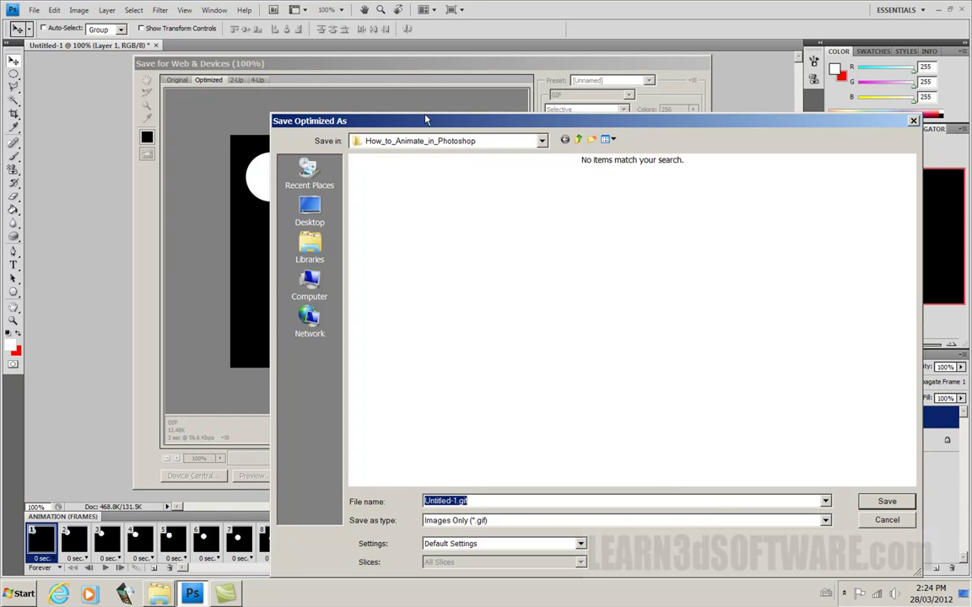
{"action": "left_click_drag", "start_coordinate": [448, 125], "coordinate": [410, 65]}
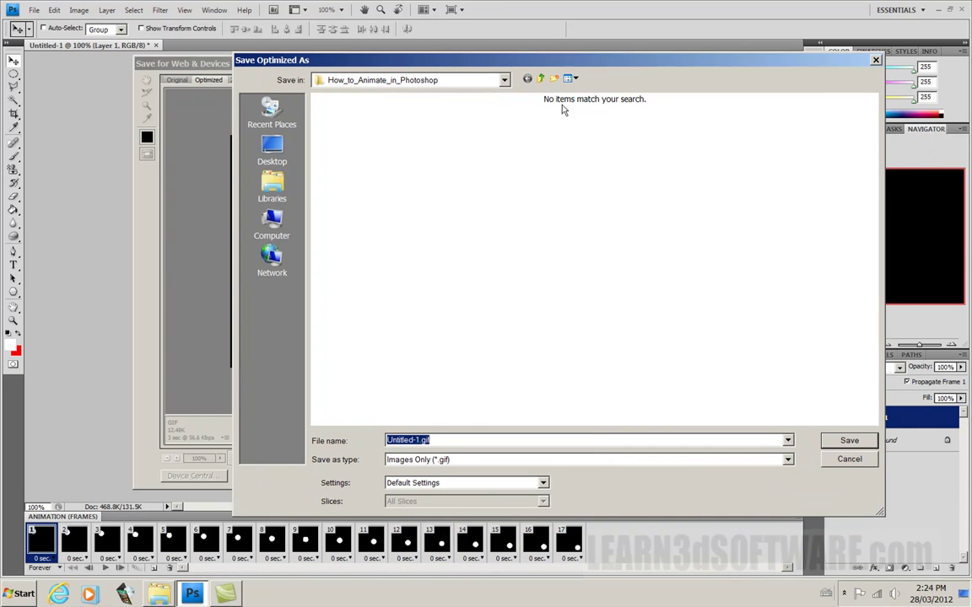
{"action": "key", "text": "Return"}
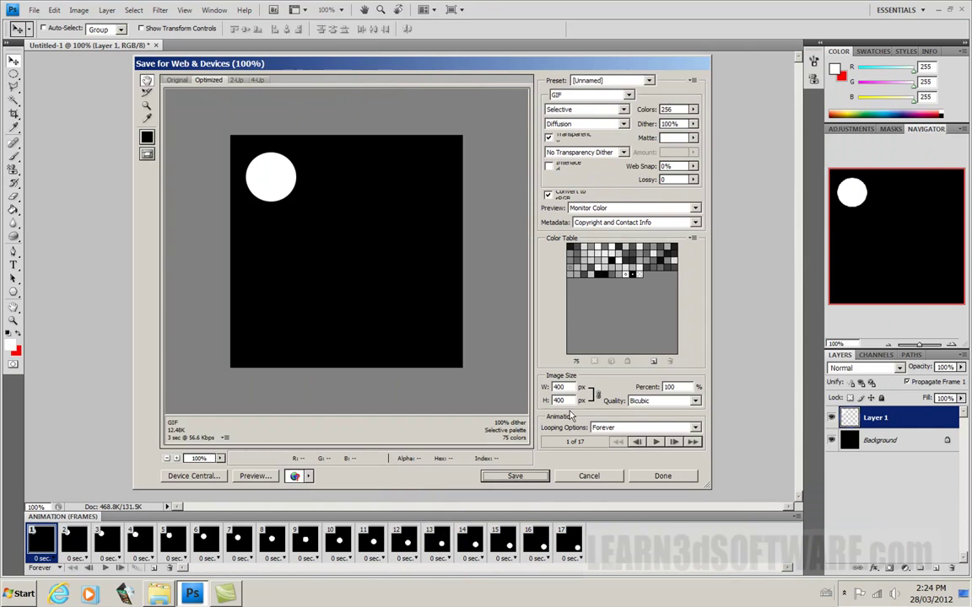
{"action": "left_click", "coordinate": [516, 476]}
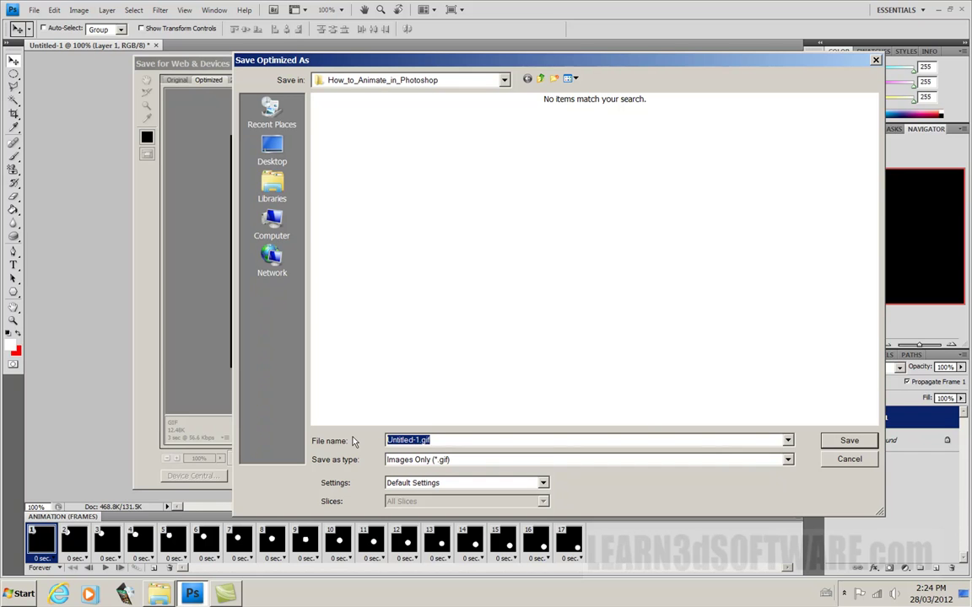
{"action": "type", "text": "Ball_M"}
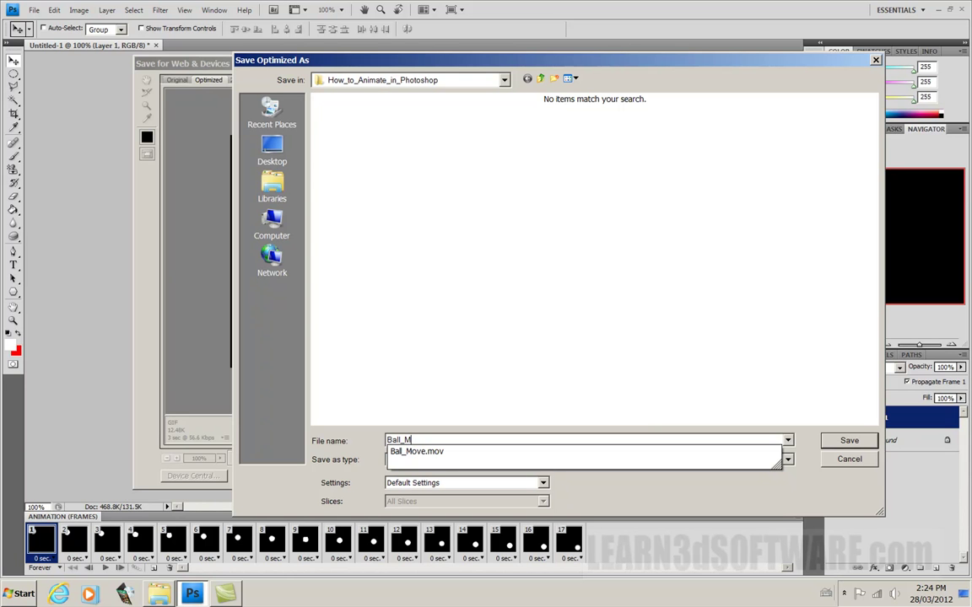
{"action": "type", "text": "ove_Gif"}
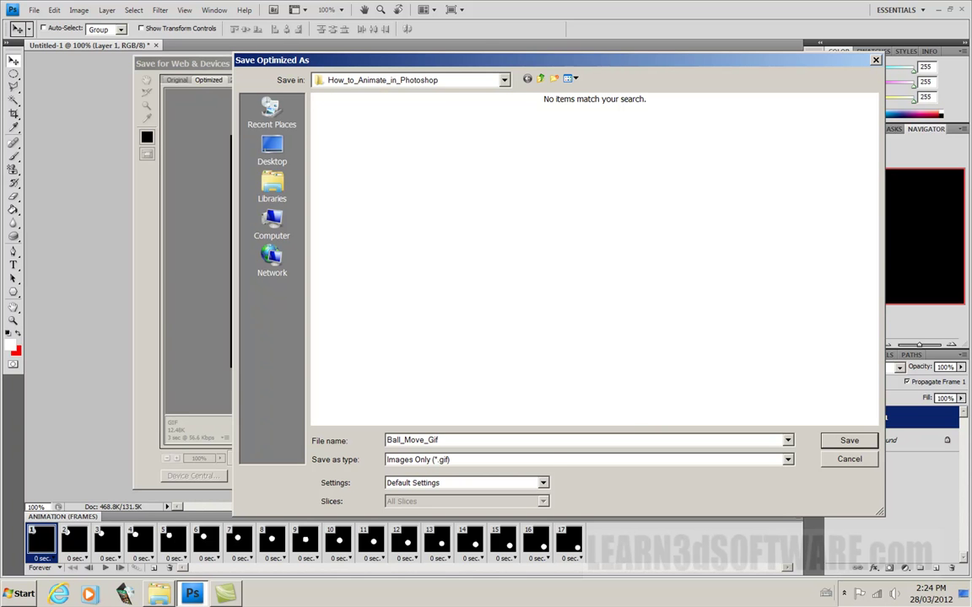
{"action": "left_click", "coordinate": [841, 442]}
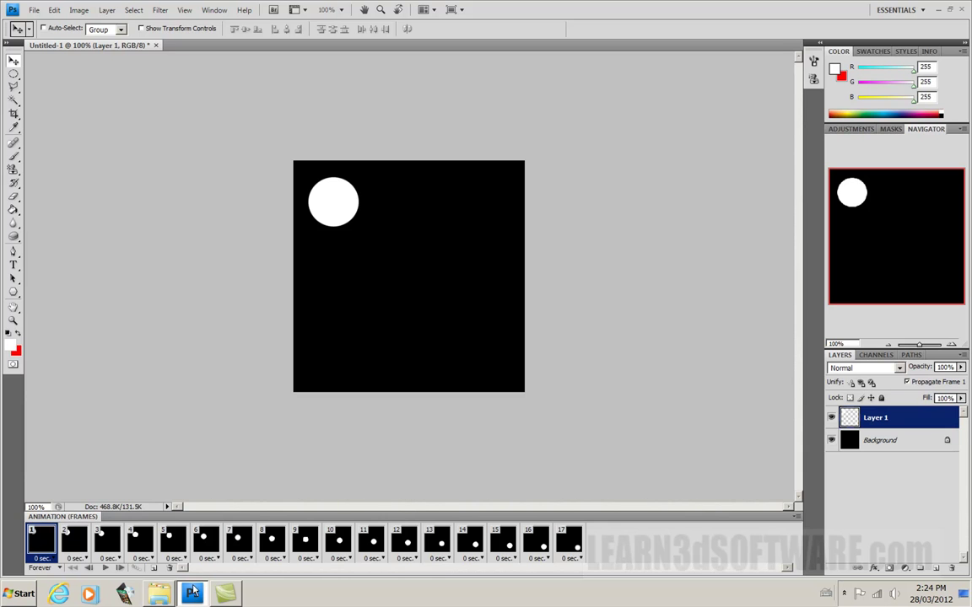
Switch to Explorer and open Ball_Move_Gif.gif from the How_to_Animate_in_Photoshop folder
{"action": "left_click", "coordinate": [158, 594]}
{"action": "left_click", "coordinate": [367, 110]}
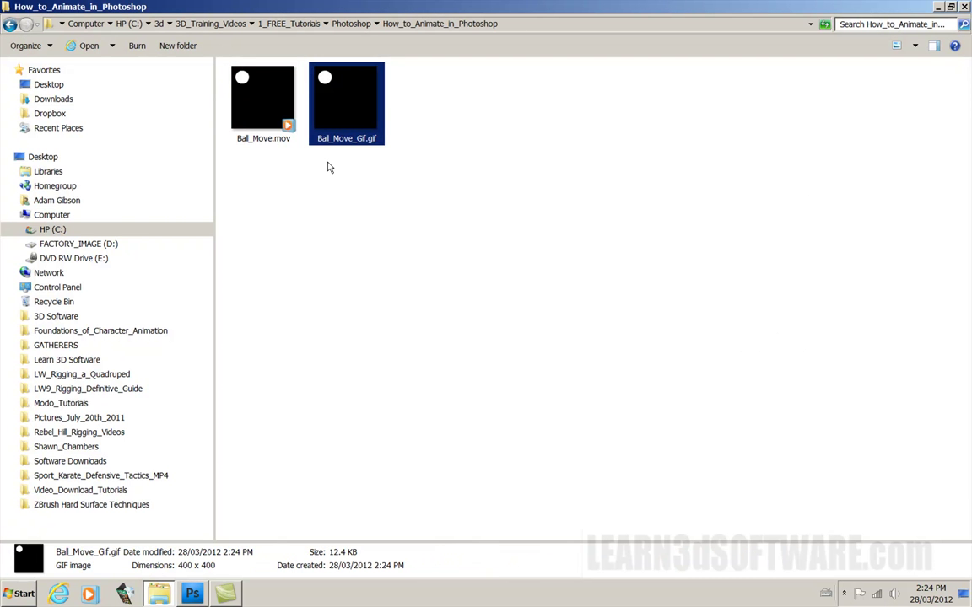
{"action": "double_click", "coordinate": [342, 97]}
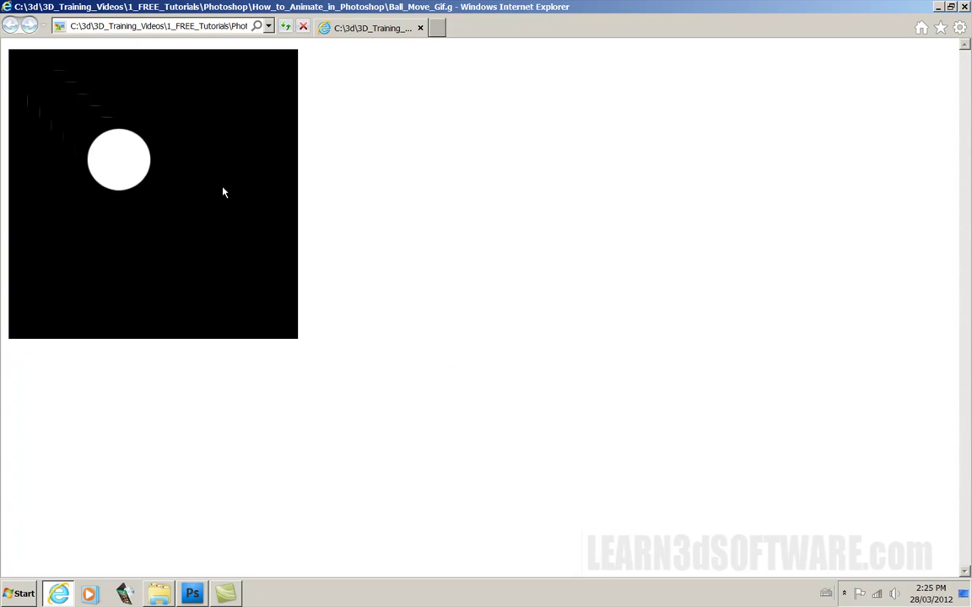
Close Internet Explorer after watching Ball_Move_Gif.gif loop
{"action": "left_click", "coordinate": [965, 7]}
Deselect the file in the folder and switch back to the Photoshop ball animation
{"action": "left_click", "coordinate": [379, 318]}
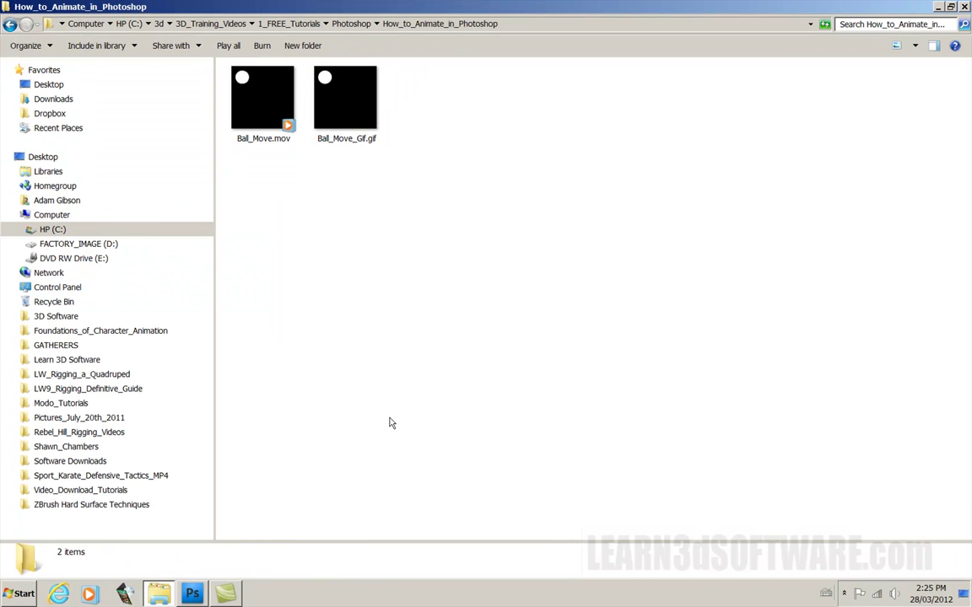
{"action": "left_click", "coordinate": [194, 595]}
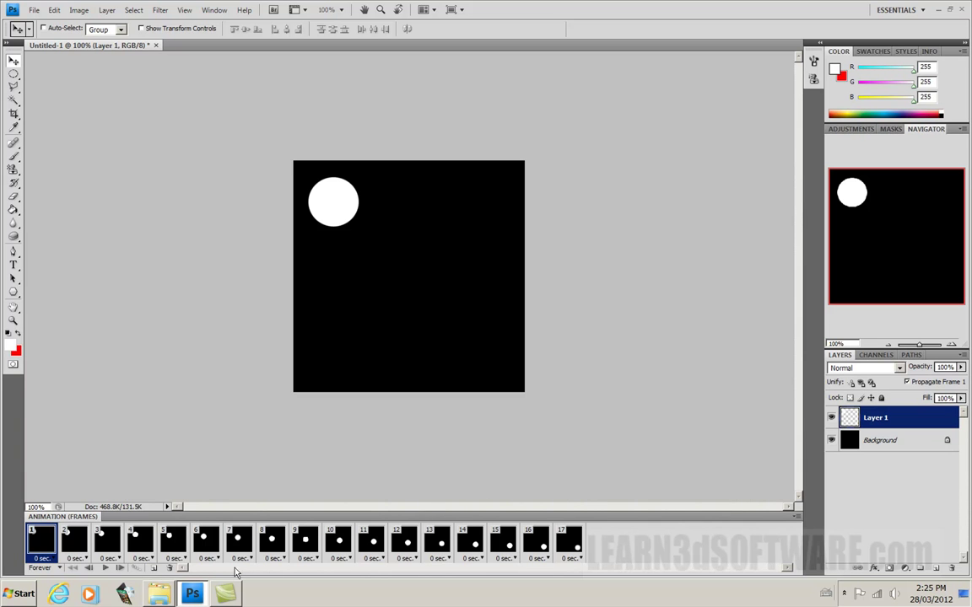
Duplicate frame 17 as frame 18 with the ball moved to the top-right, then open Tween
{"action": "left_click", "coordinate": [567, 544]}
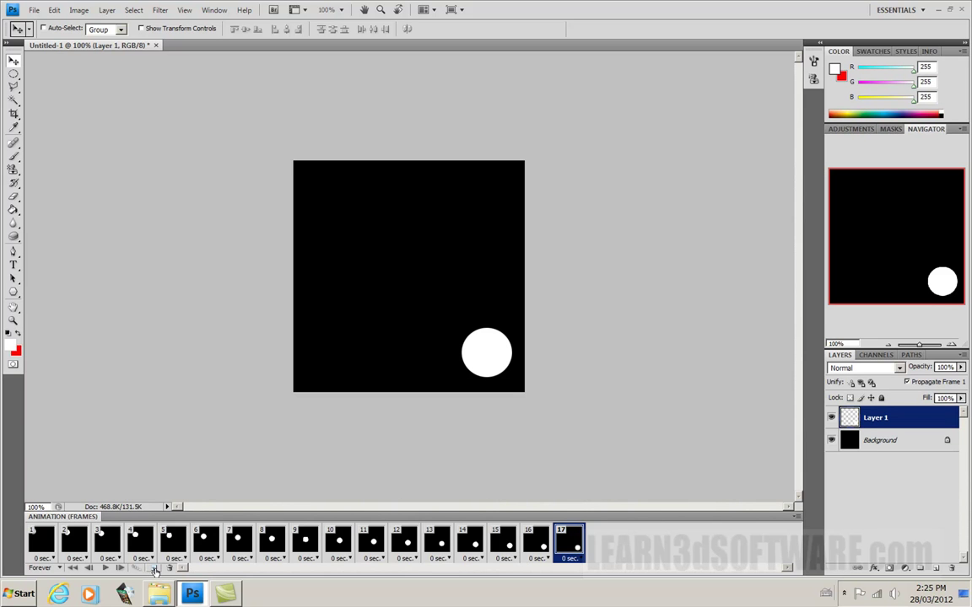
{"action": "left_click", "coordinate": [155, 568]}
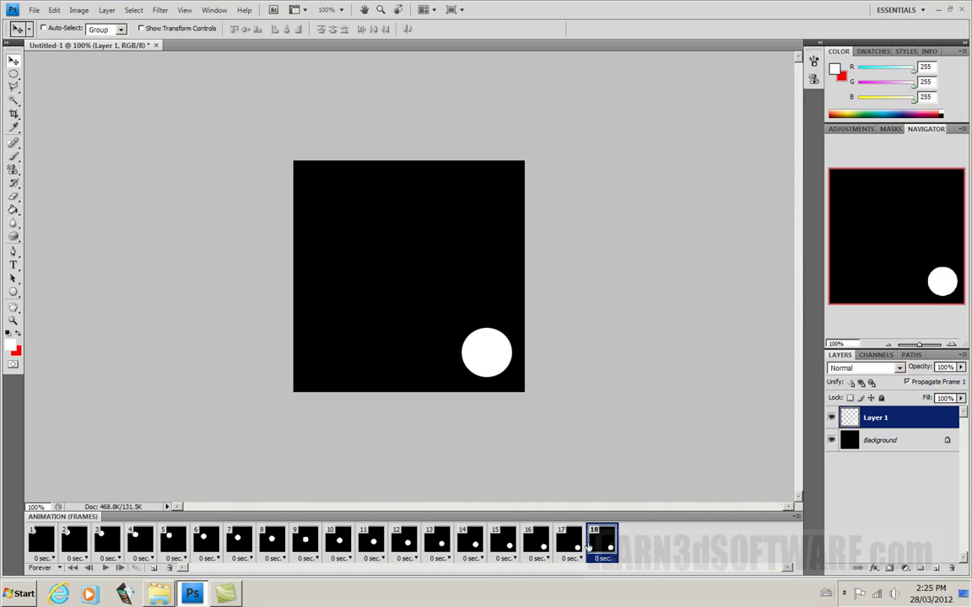
{"action": "left_click_drag", "start_coordinate": [490, 345], "coordinate": [490, 192]}
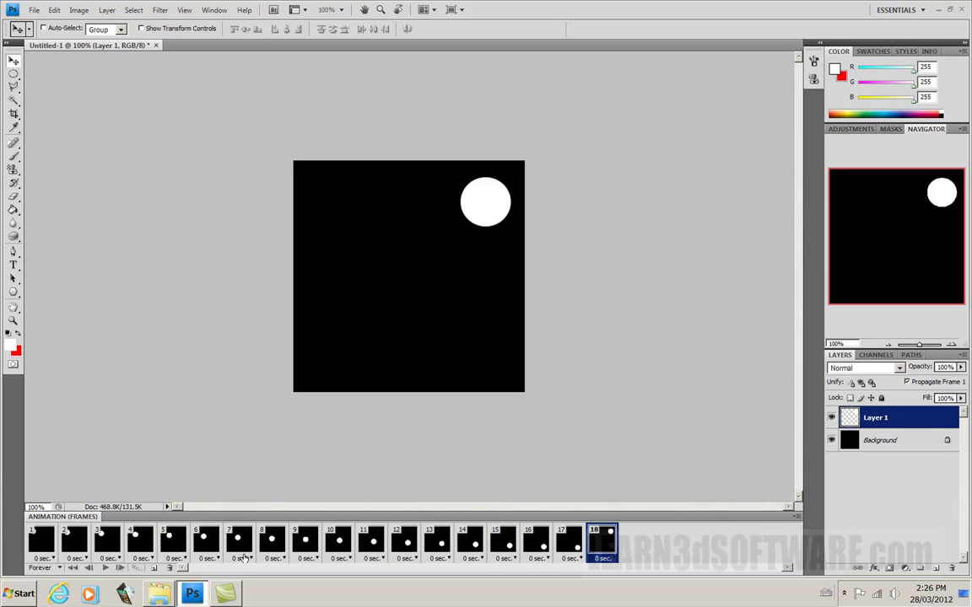
{"action": "left_click", "coordinate": [137, 568]}
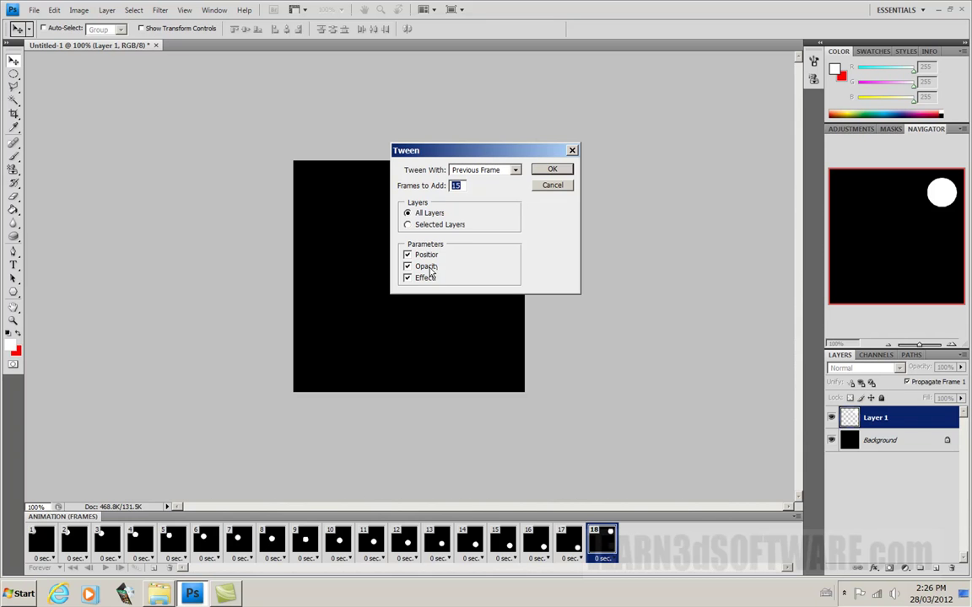
Apply the 15-frame tween from frame 17 to 18, then undo it with Ctrl+Z
{"action": "left_click", "coordinate": [552, 170]}
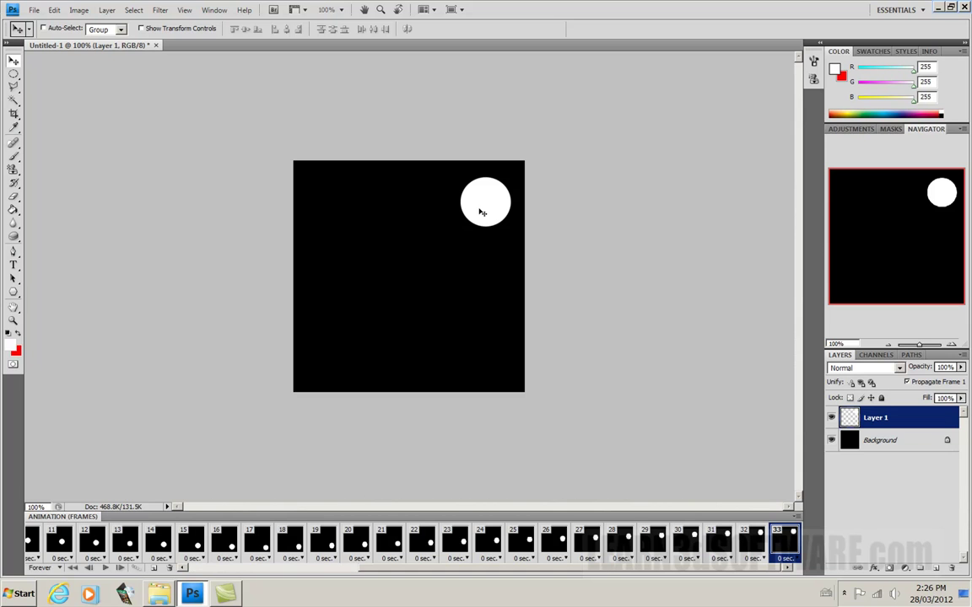
{"action": "key", "text": "ctrl+z"}
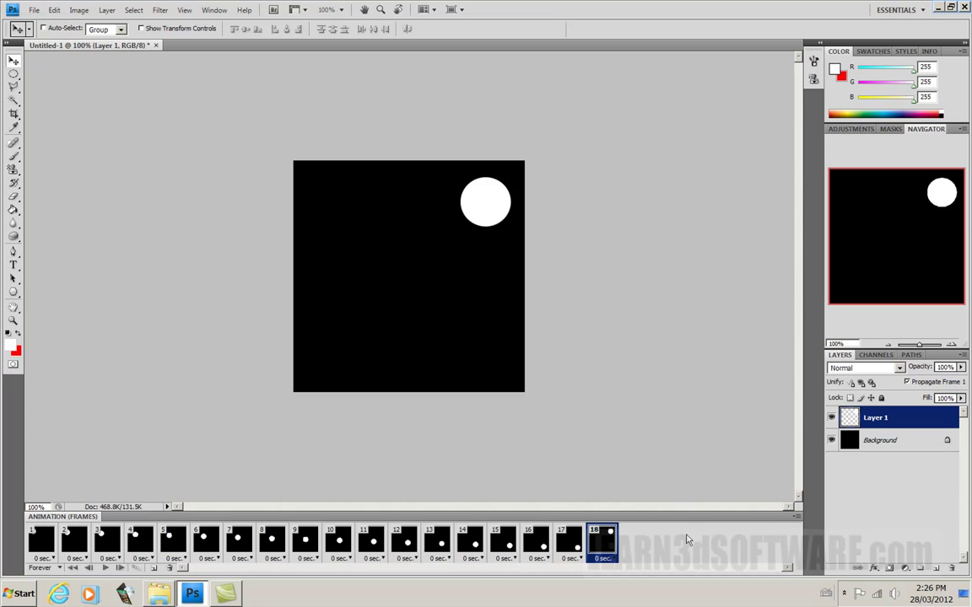
Lower frame 18's ball layer opacity to 17% and tween 15 frames toward it
{"action": "left_click", "coordinate": [962, 369]}
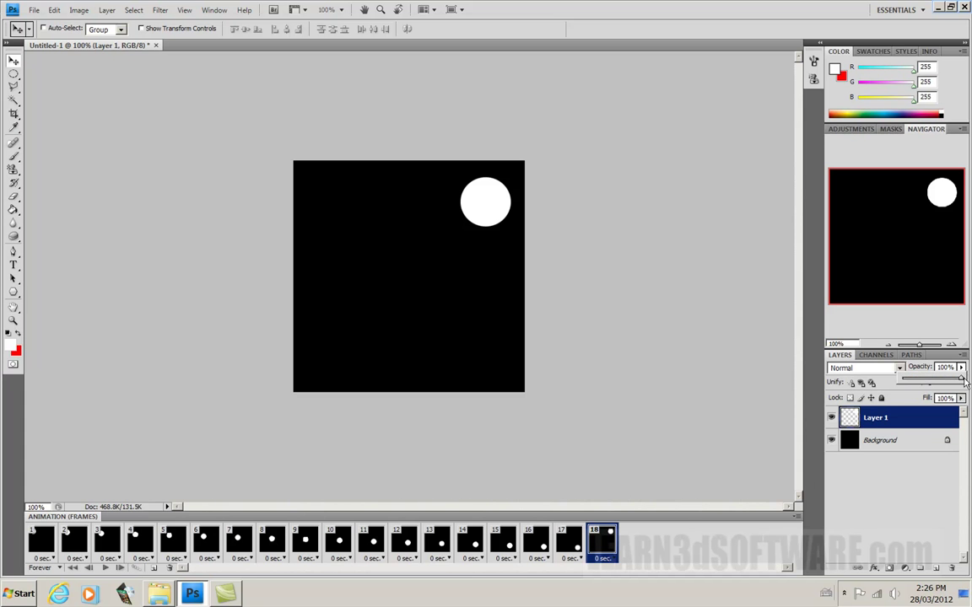
{"action": "left_click_drag", "start_coordinate": [963, 381], "coordinate": [913, 381]}
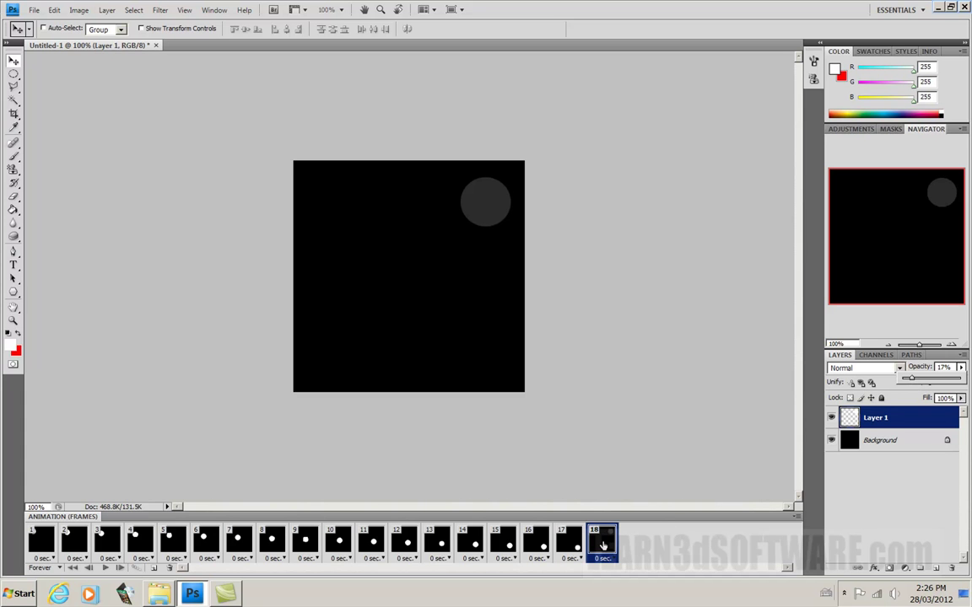
{"action": "left_click", "coordinate": [135, 570]}
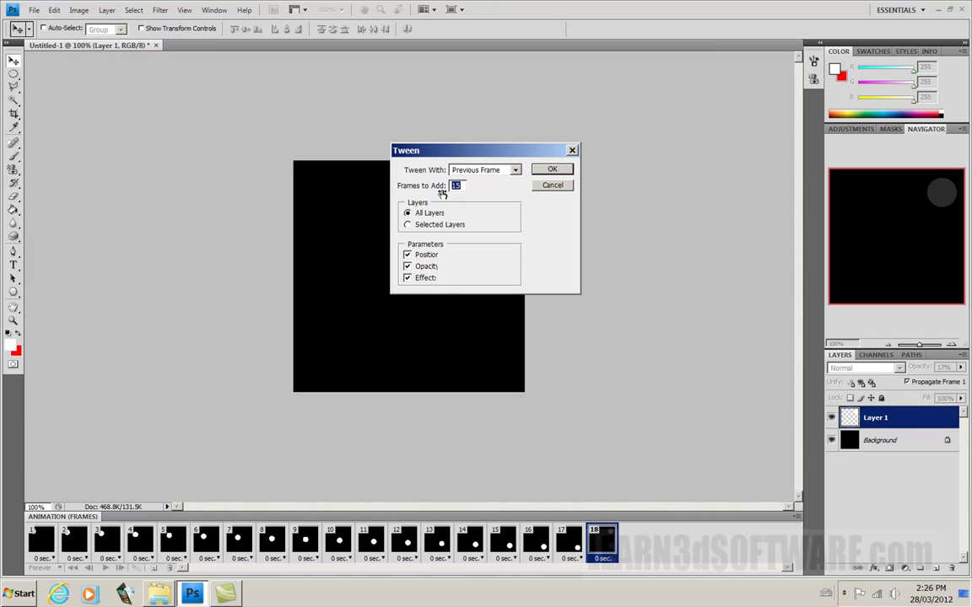
{"action": "left_click", "coordinate": [545, 170]}
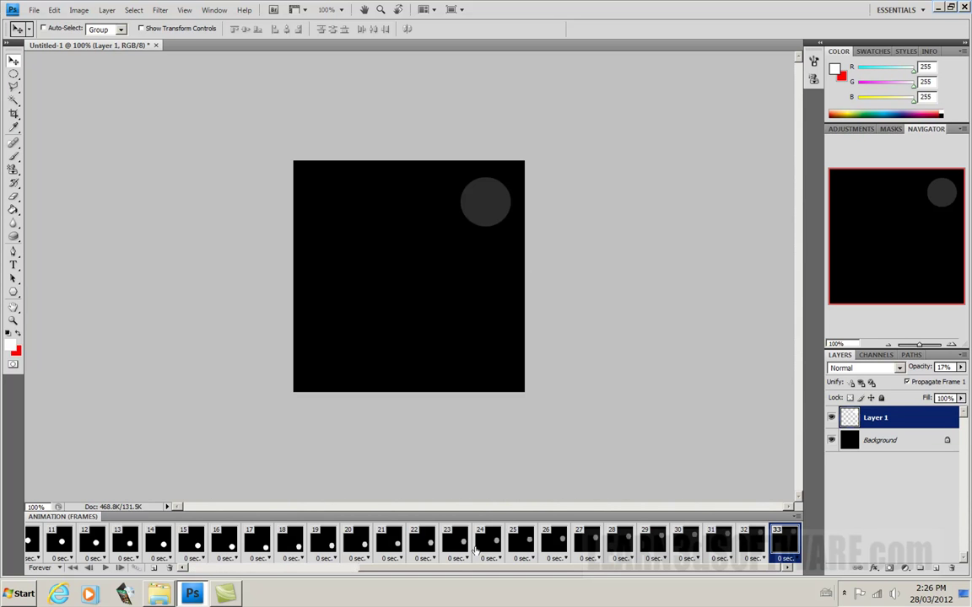
Step through the fading frames to the end, wrapping back to frame 1
{"action": "left_click", "coordinate": [524, 544]}
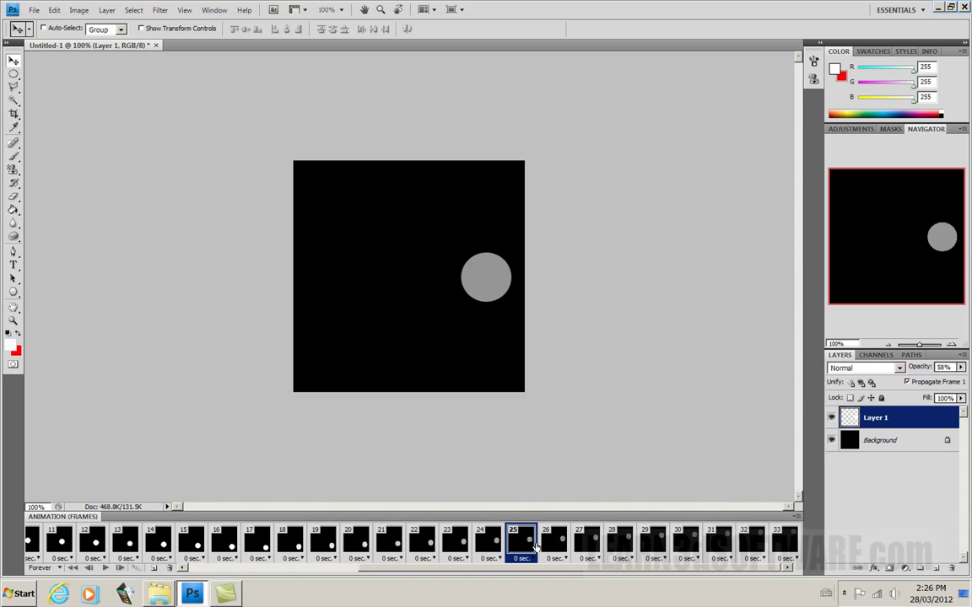
{"action": "left_click", "coordinate": [556, 545]}
{"action": "left_click", "coordinate": [397, 545]}
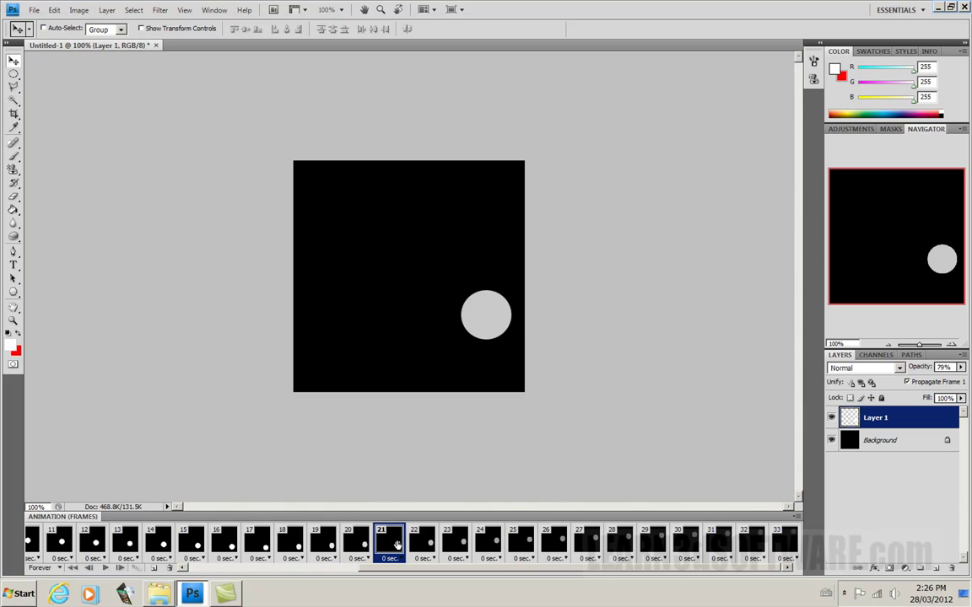
{"action": "left_click", "coordinate": [436, 542]}
{"action": "left_click", "coordinate": [452, 542]}
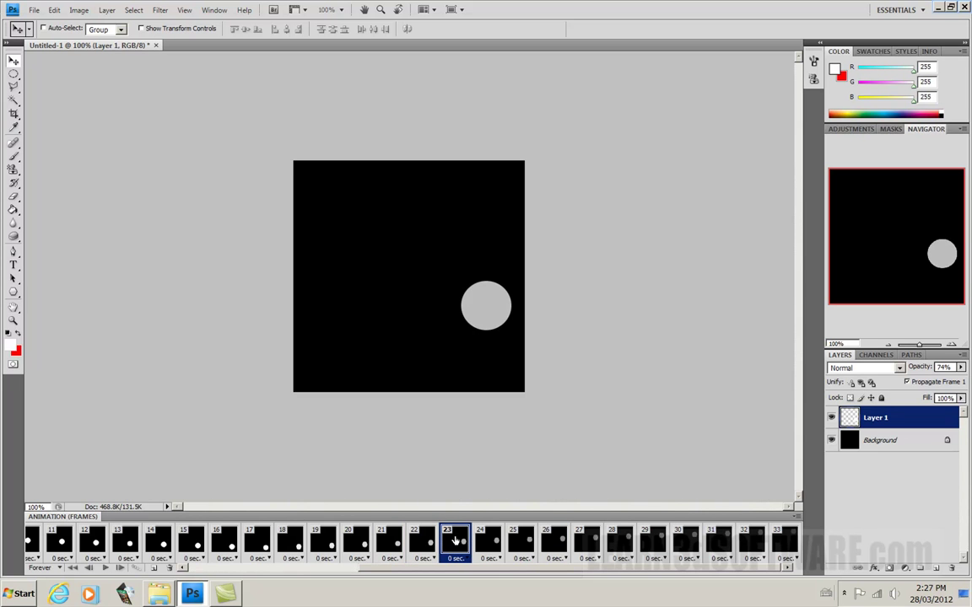
{"action": "left_click", "coordinate": [120, 568]}
{"action": "left_click", "coordinate": [120, 569]}
{"action": "left_click", "coordinate": [120, 569]}
{"action": "left_click", "coordinate": [120, 569]}
{"action": "left_click", "coordinate": [119, 569]}
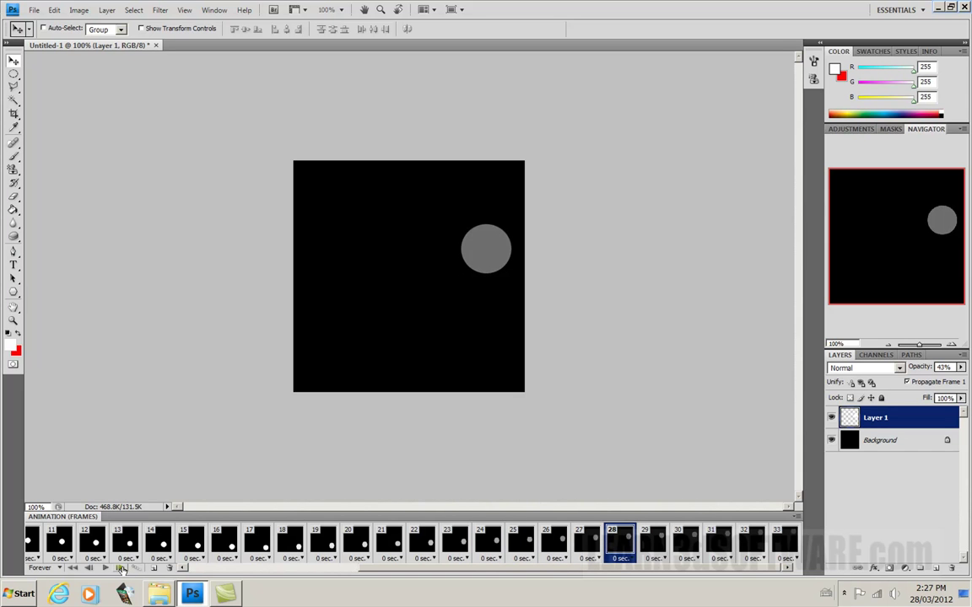
{"action": "left_click", "coordinate": [120, 568]}
{"action": "left_click", "coordinate": [120, 569]}
{"action": "left_click", "coordinate": [120, 568]}
{"action": "left_click", "coordinate": [120, 568]}
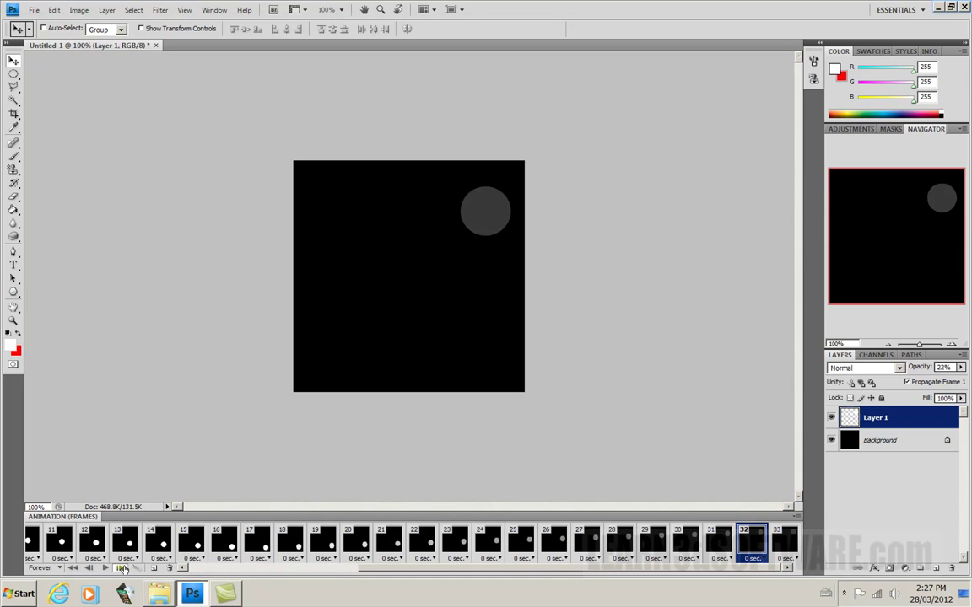
{"action": "left_click", "coordinate": [120, 569]}
{"action": "left_click", "coordinate": [120, 569]}
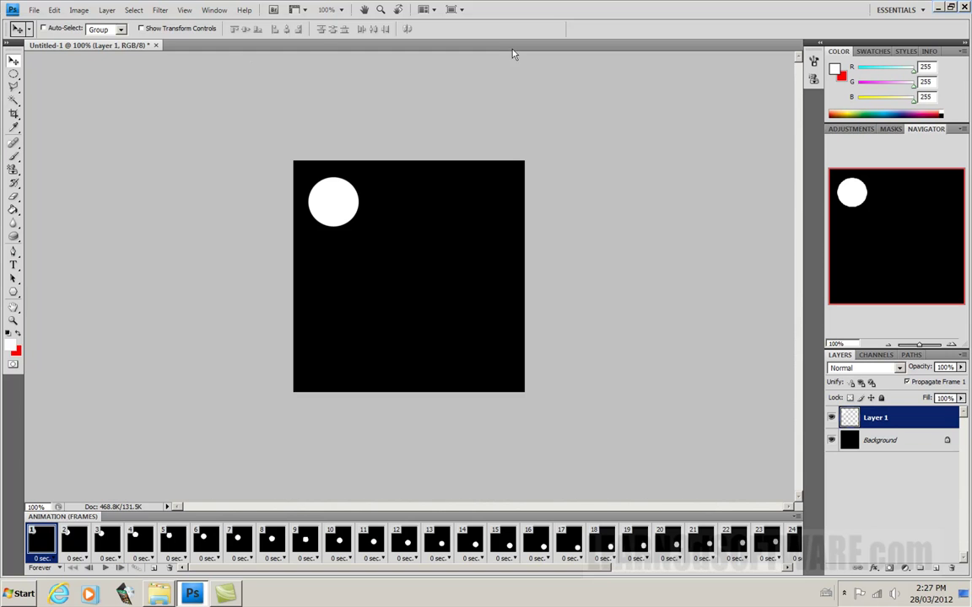
Open Save for Web & Devices and preview the 33-frame GIF in Internet Explorer
{"action": "left_click", "coordinate": [33, 9]}
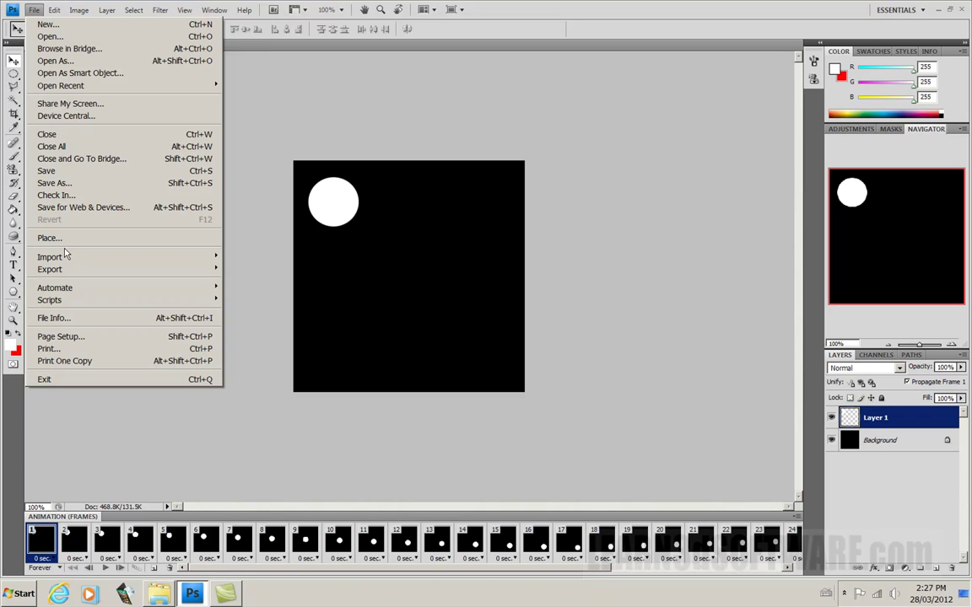
{"action": "left_click", "coordinate": [67, 207]}
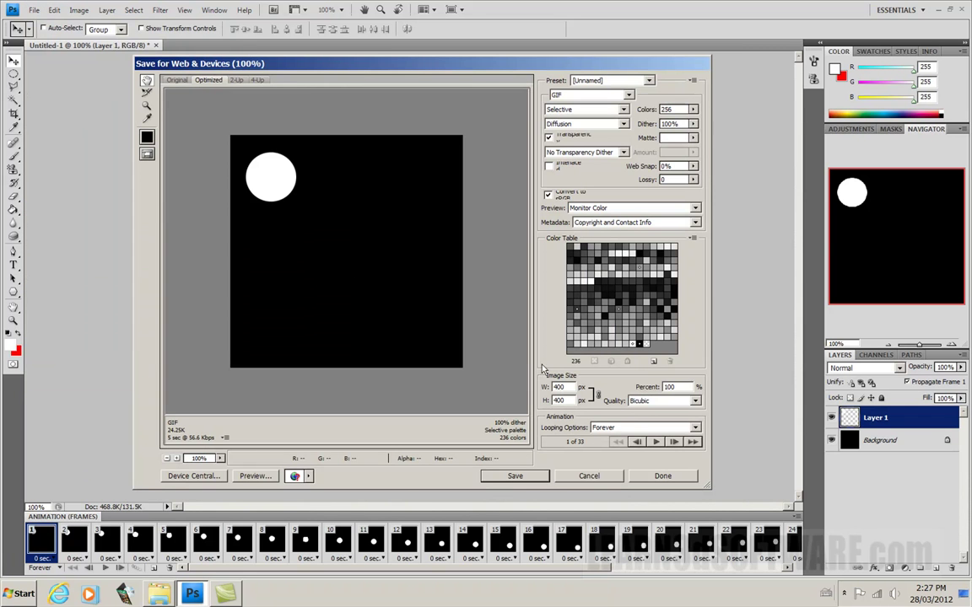
{"action": "left_click", "coordinate": [255, 478]}
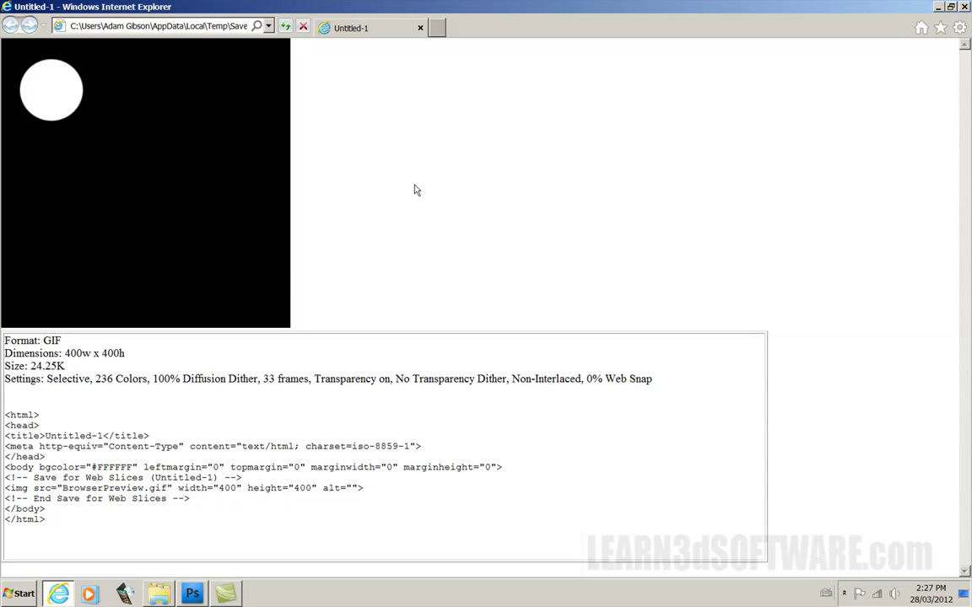
Close the Internet Explorer preview to return to Save for Web & Devices
{"action": "left_click", "coordinate": [964, 6]}
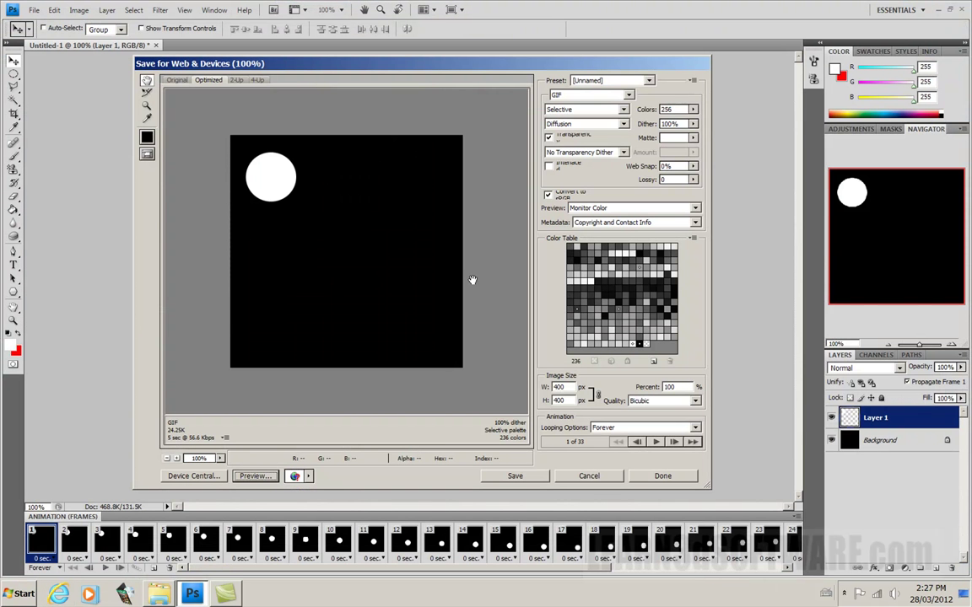